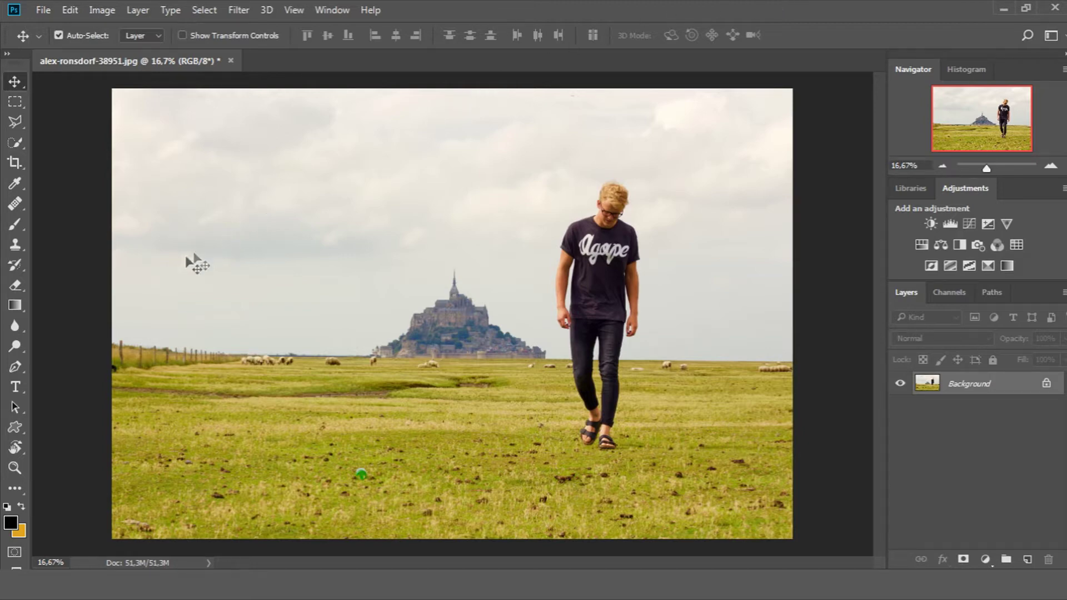
- Choose the Clone Stamp Tool and set its Sample option to All Layers
click(17, 253)
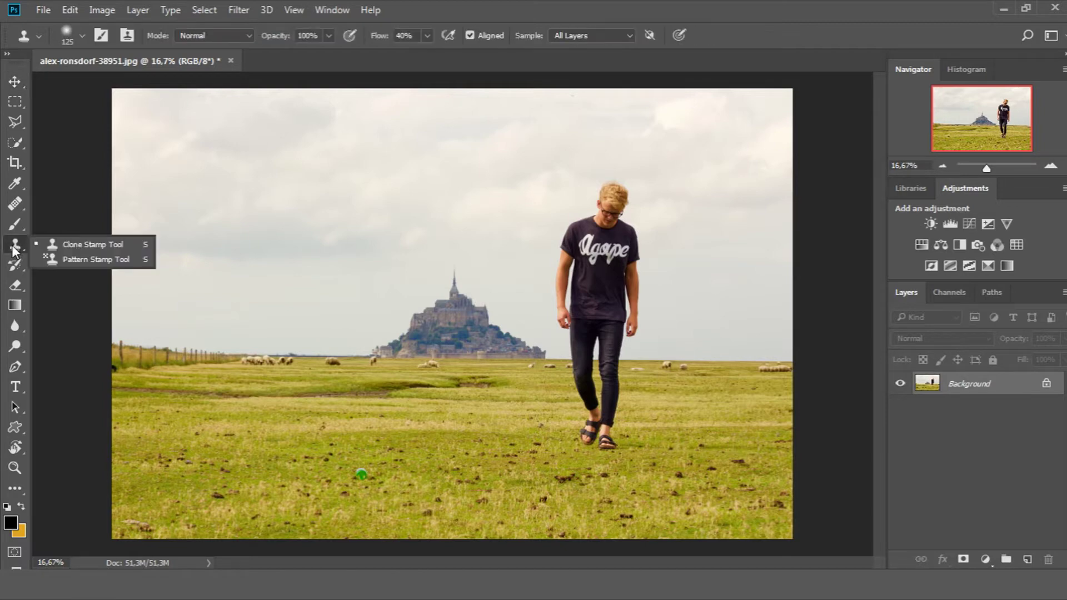
click(112, 244)
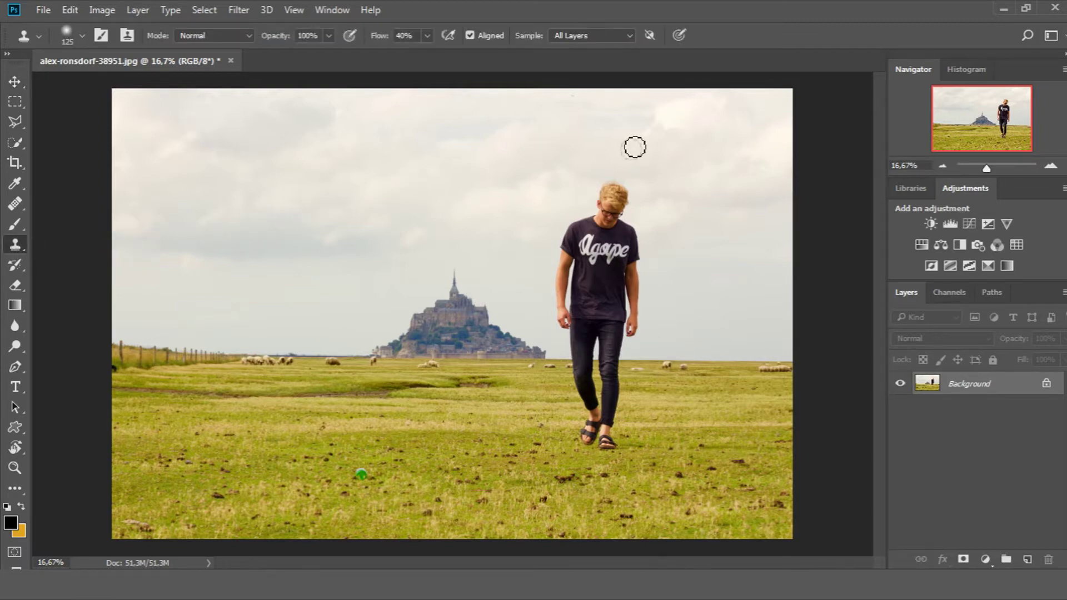
click(626, 37)
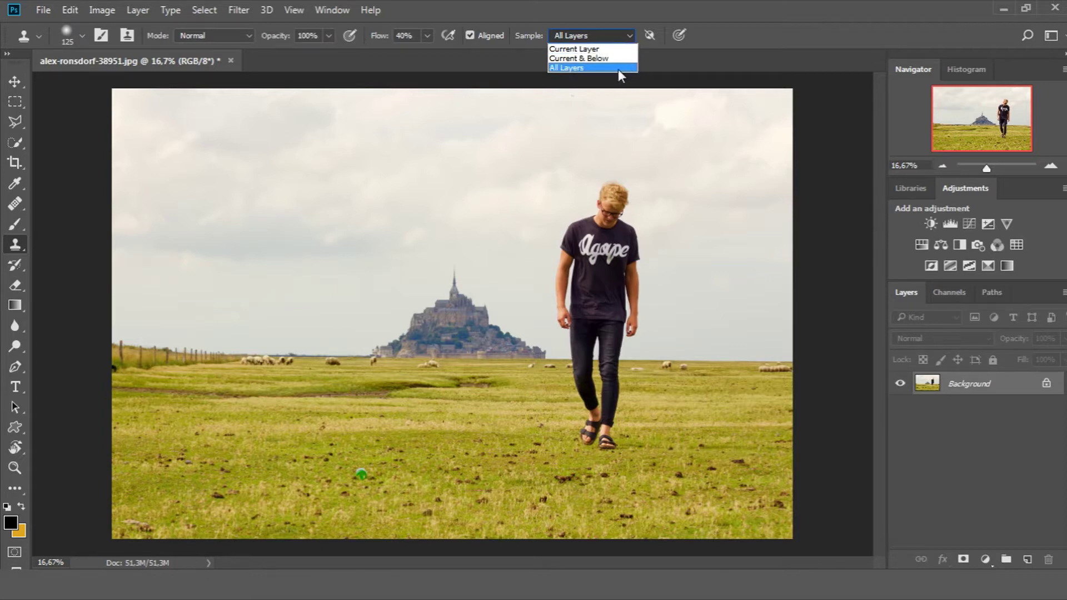
click(619, 68)
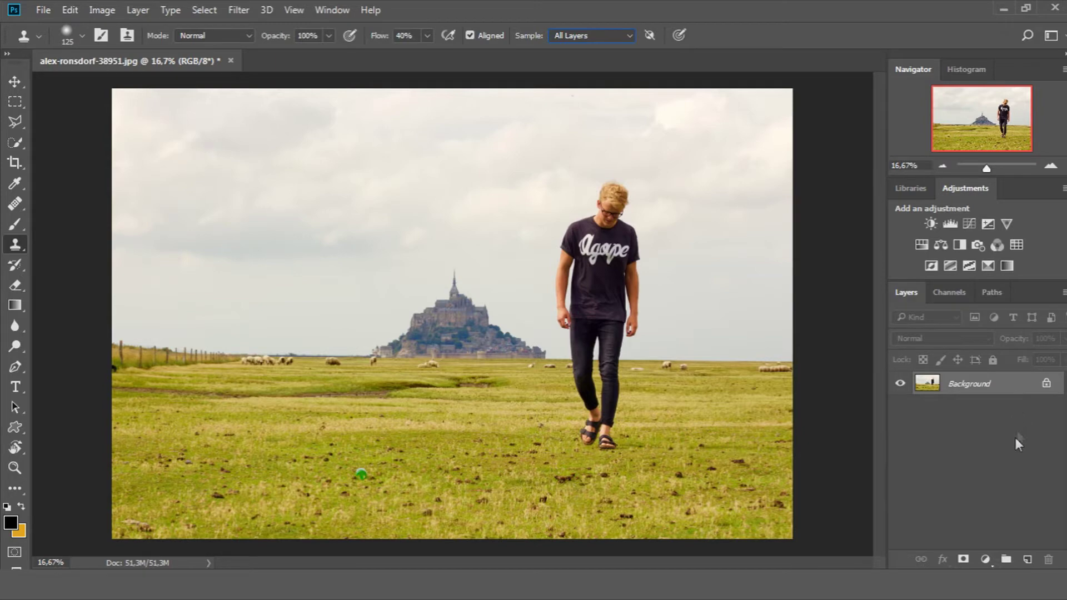
- Add a new empty layer and set the Clone Stamp flow to 100% and adjust brush size
click(1027, 560)
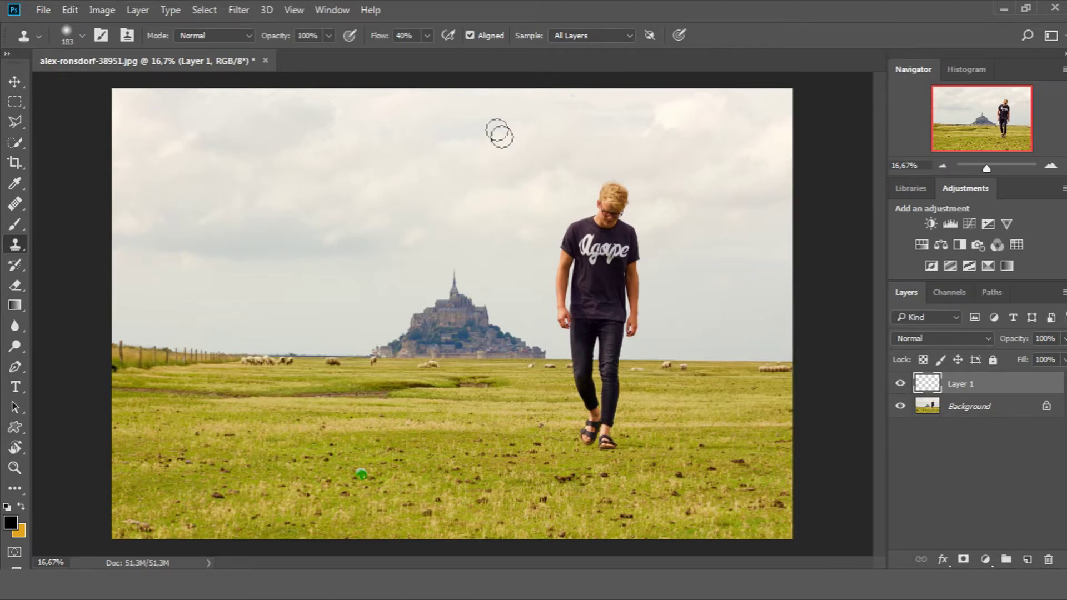
click(426, 36)
drag(447, 56, 477, 55)
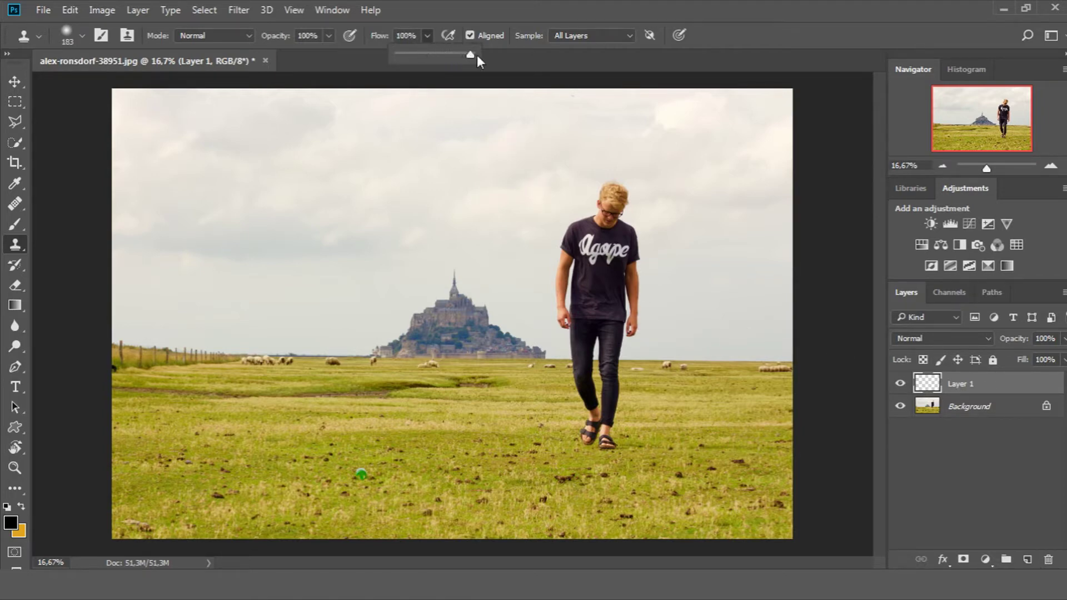
right_click(620, 300)
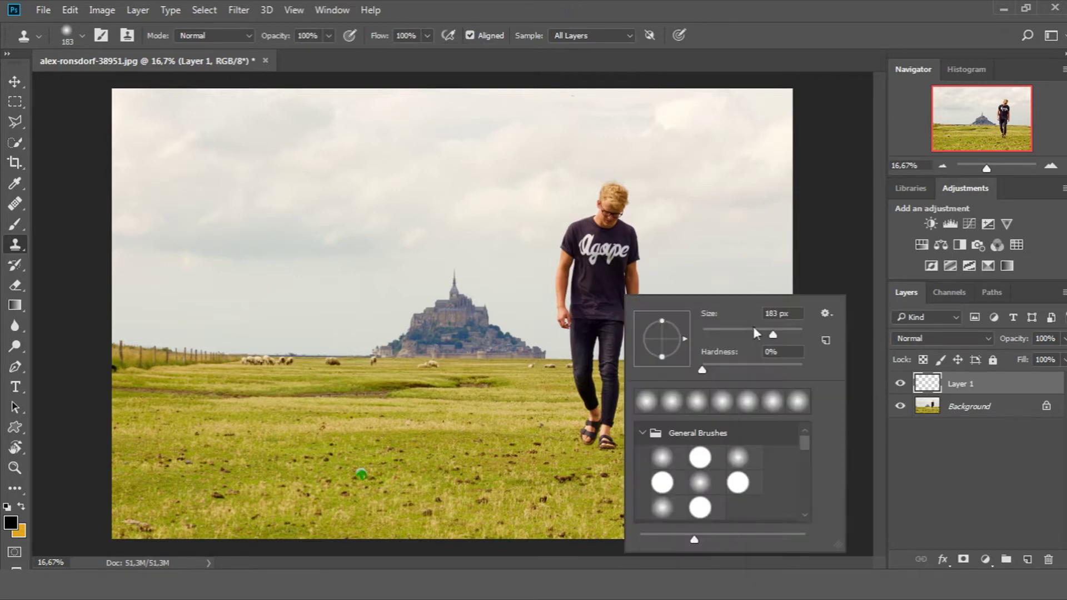
key(Return)
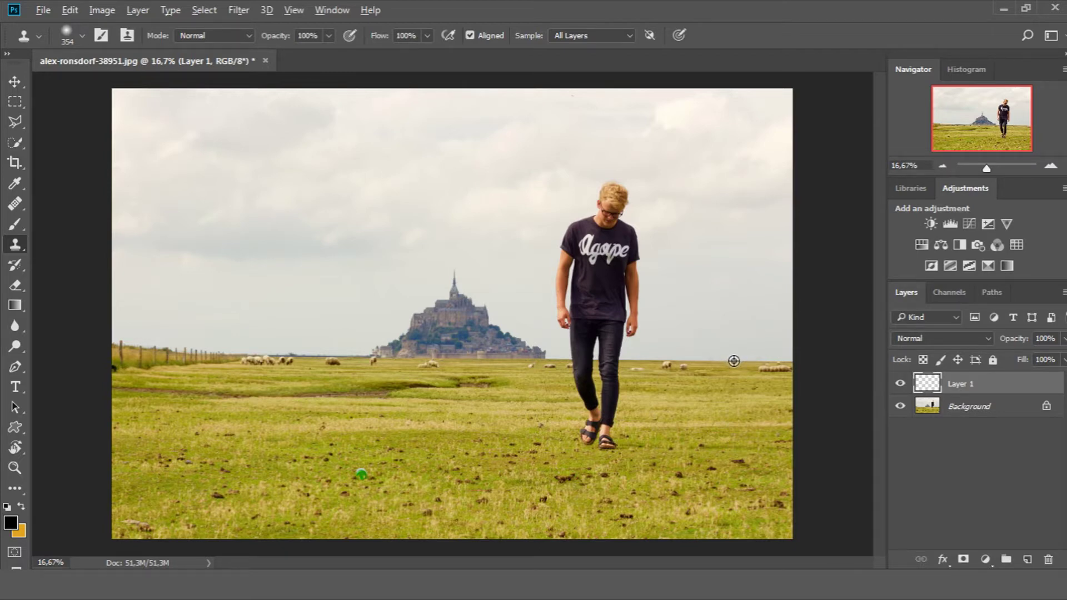
- Clone background over the walking man's jeans, then hide Layer 1 to compare
mouse_move(673, 349)
mouse_down()
mouse_move(608, 356)
mouse_move(588, 346)
mouse_move(601, 184)
mouse_move(575, 333)
mouse_move(603, 267)
mouse_move(594, 289)
mouse_move(662, 302)
mouse_move(612, 309)
mouse_up()
key(z)
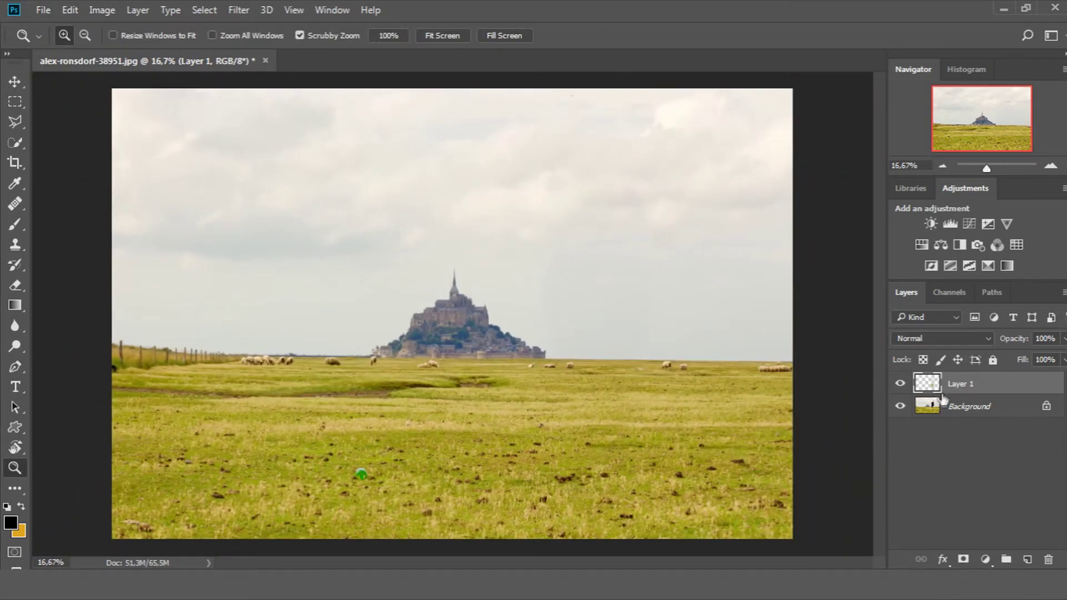
click(899, 384)
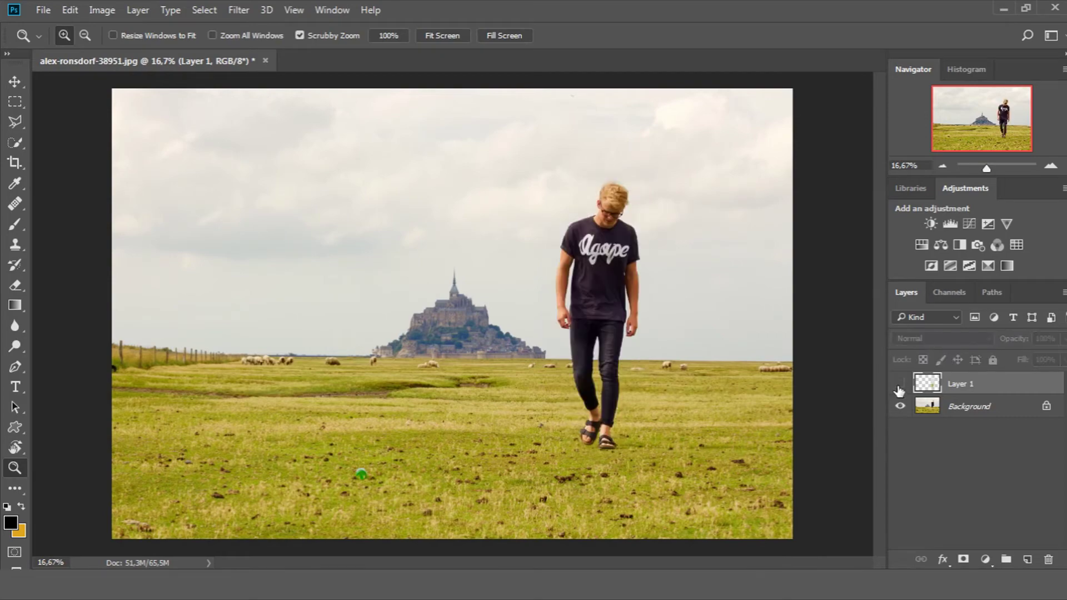
- Toggle Layer 1 off and back on, then zoom in on the lighthouse tower
click(899, 384)
click(900, 384)
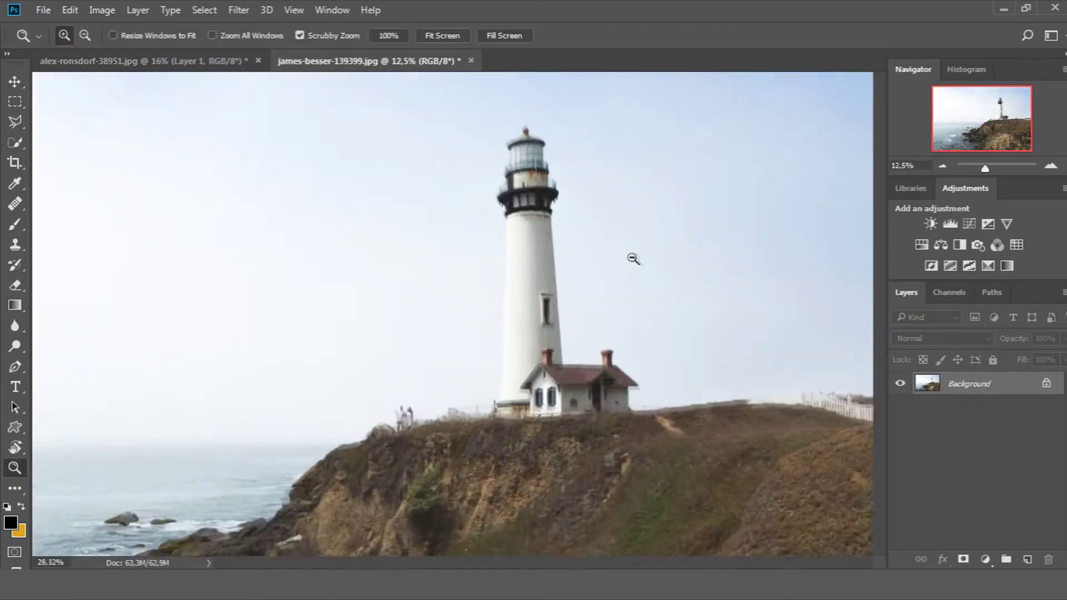
drag(576, 246, 671, 228)
scroll(876, 265, up, 2)
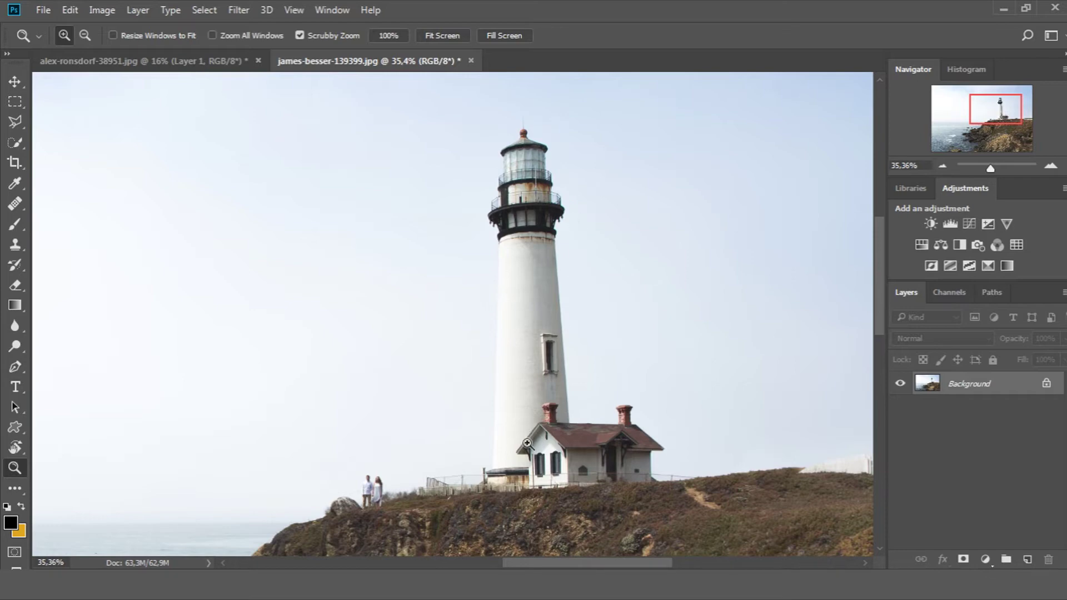
- Add a new layer and set the Clone Stamp to 89% flow with a 322 px brush
click(1028, 560)
click(15, 245)
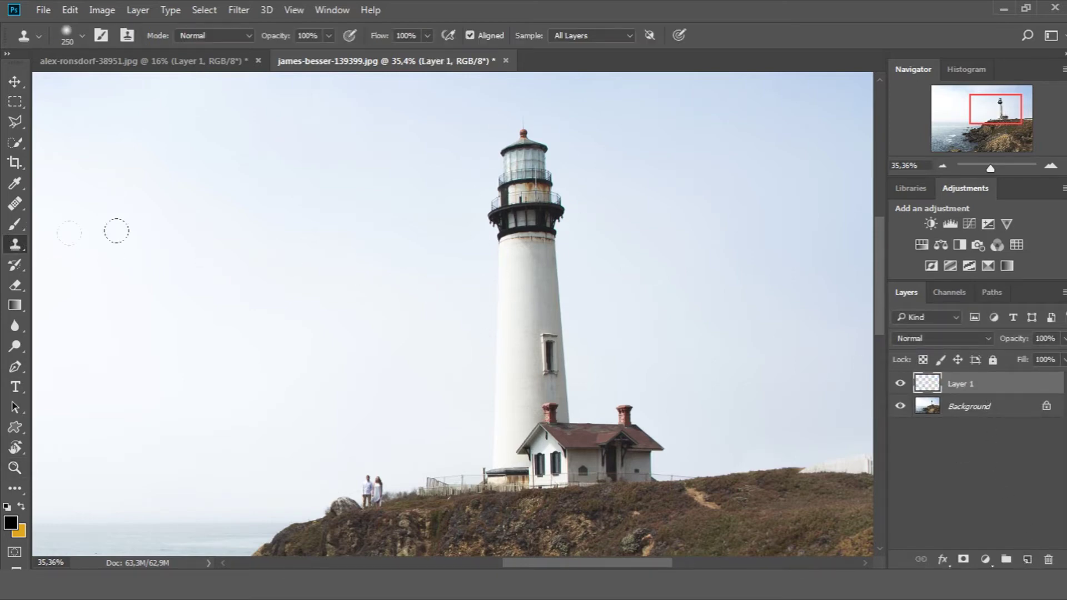
drag(426, 39, 415, 56)
right_click(402, 161)
drag(537, 206, 553, 206)
key(Return)
- Clone sky over the lighthouse lantern, shrink the brush to 155, and zoom on the roof
alt+click(395, 169)
mouse_move(506, 124)
mouse_down()
mouse_move(511, 169)
mouse_move(474, 299)
mouse_move(489, 323)
mouse_move(537, 316)
mouse_up()
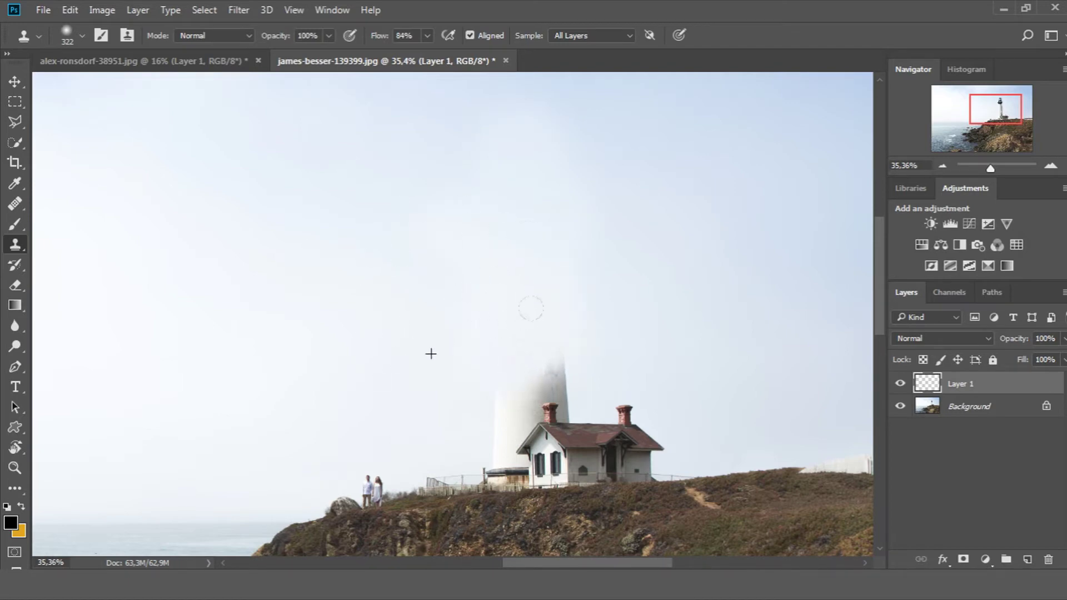
right_click(555, 297)
drag(706, 349, 684, 349)
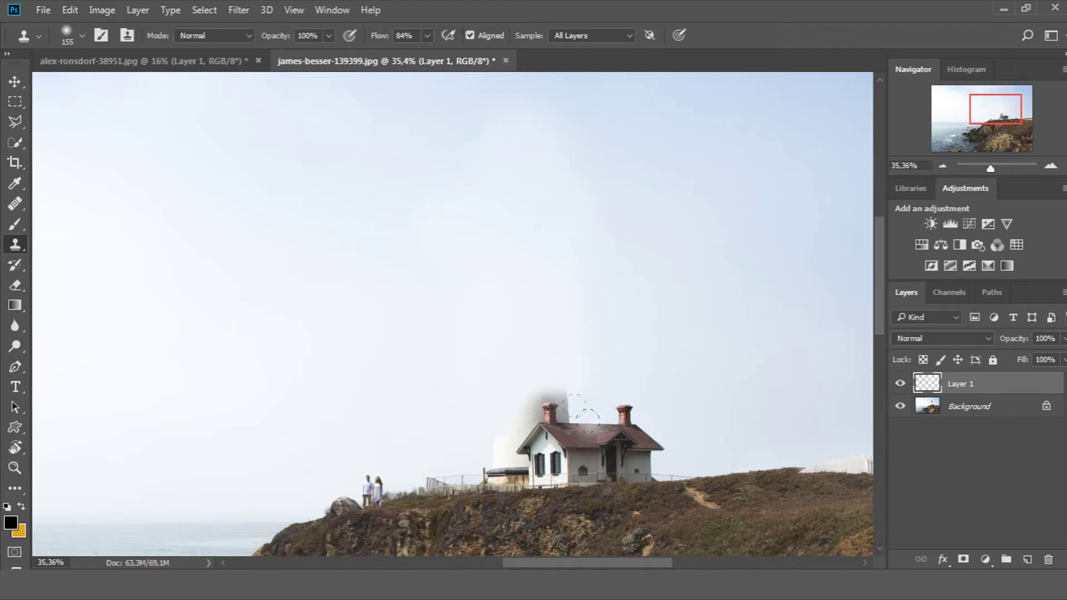
key(z)
drag(591, 424, 604, 415)
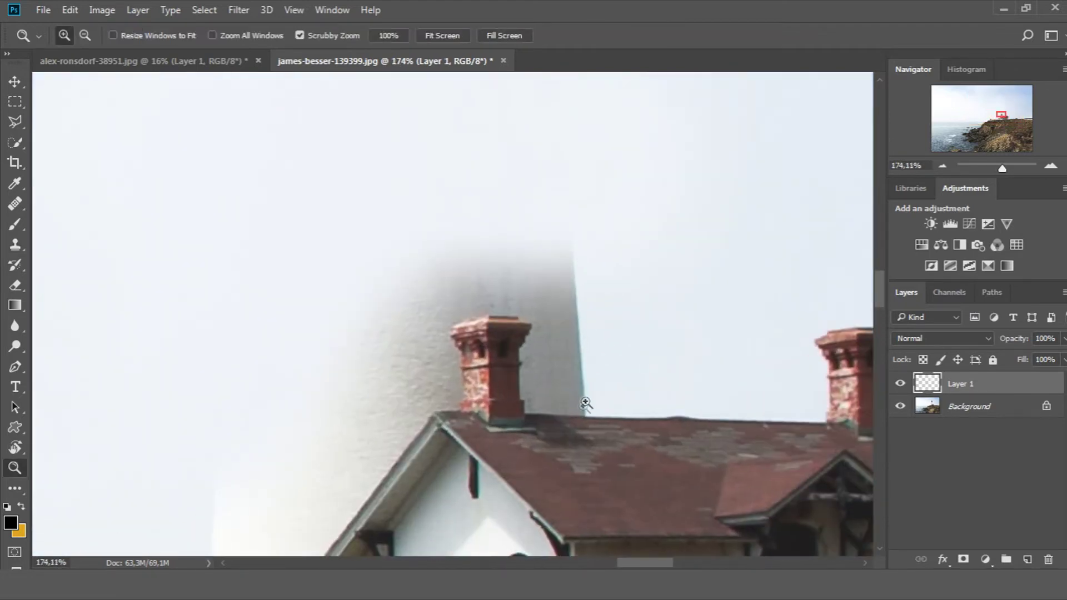
- Choose the Polygonal Lasso Tool and zoom to 400% on the chimney
drag(604, 415, 607, 417)
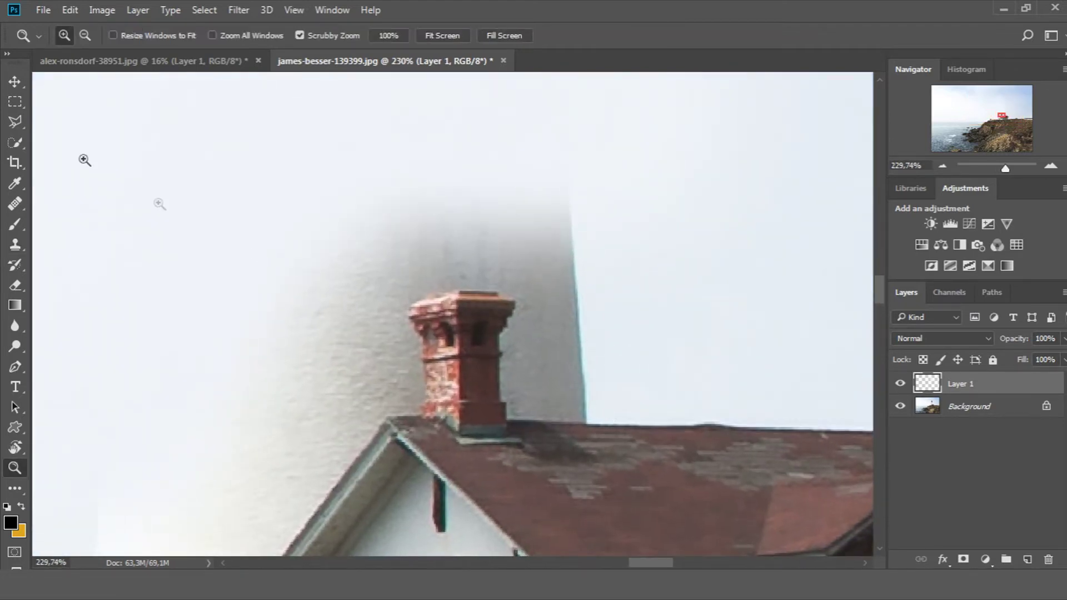
click(15, 121)
key(ctrl+plus)
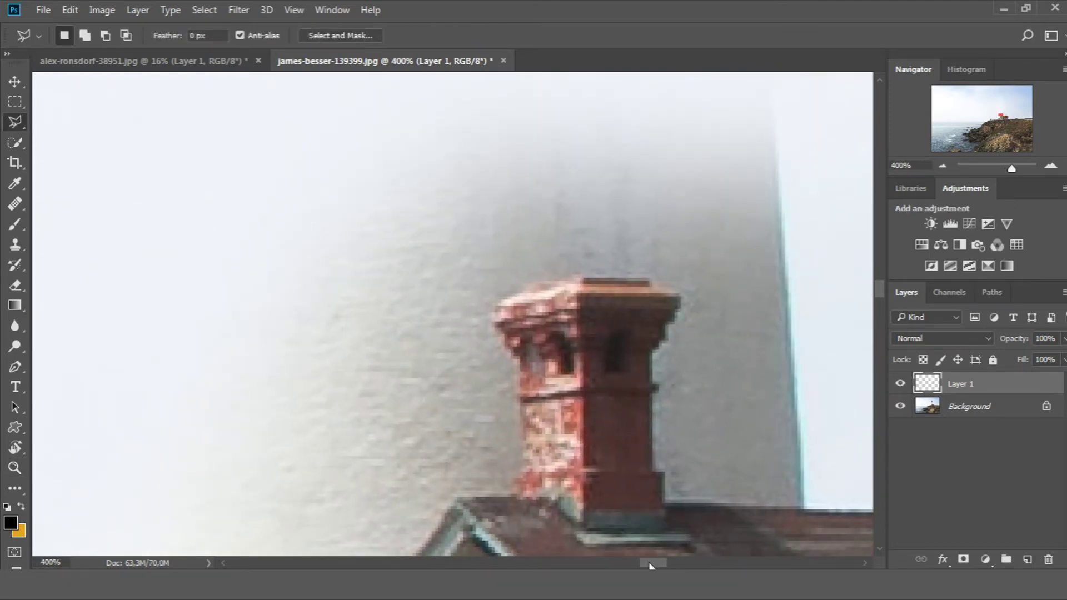
key(ctrl+plus)
- Trace the selection around the chimney, the eave bracket and the lower roof line
click(492, 508)
click(352, 503)
click(352, 470)
click(340, 468)
click(339, 390)
click(339, 354)
click(355, 323)
click(368, 296)
drag(340, 286, 211, 416)
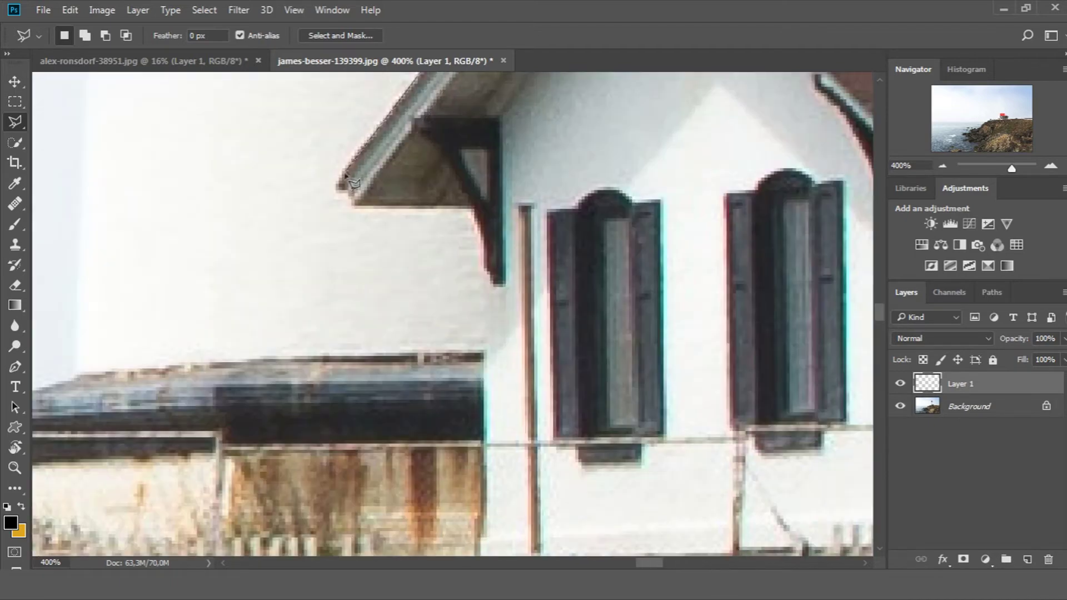
drag(337, 190, 484, 353)
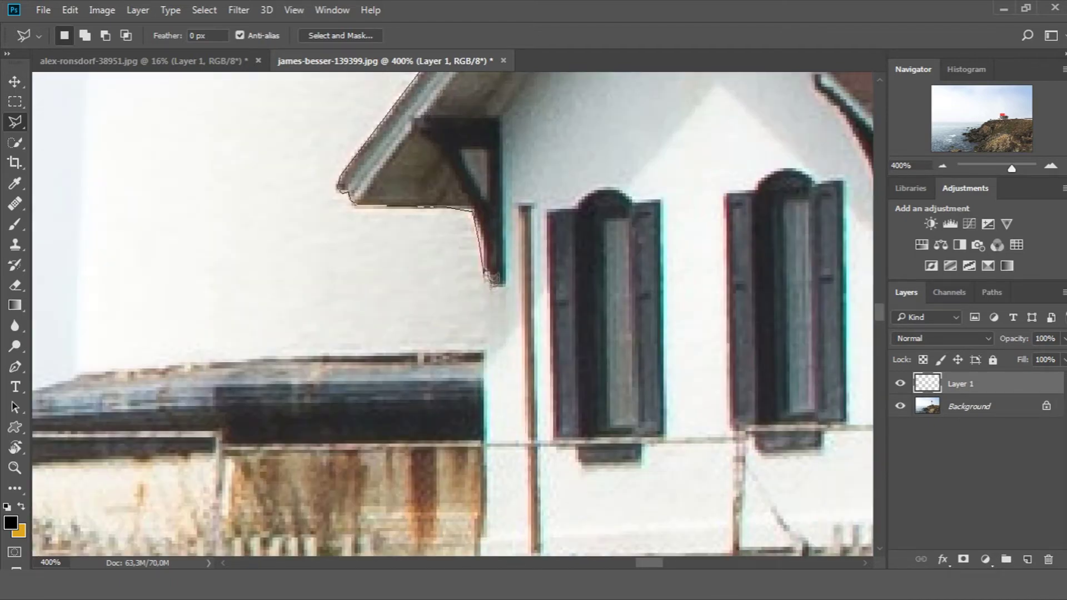
drag(483, 353, 67, 381)
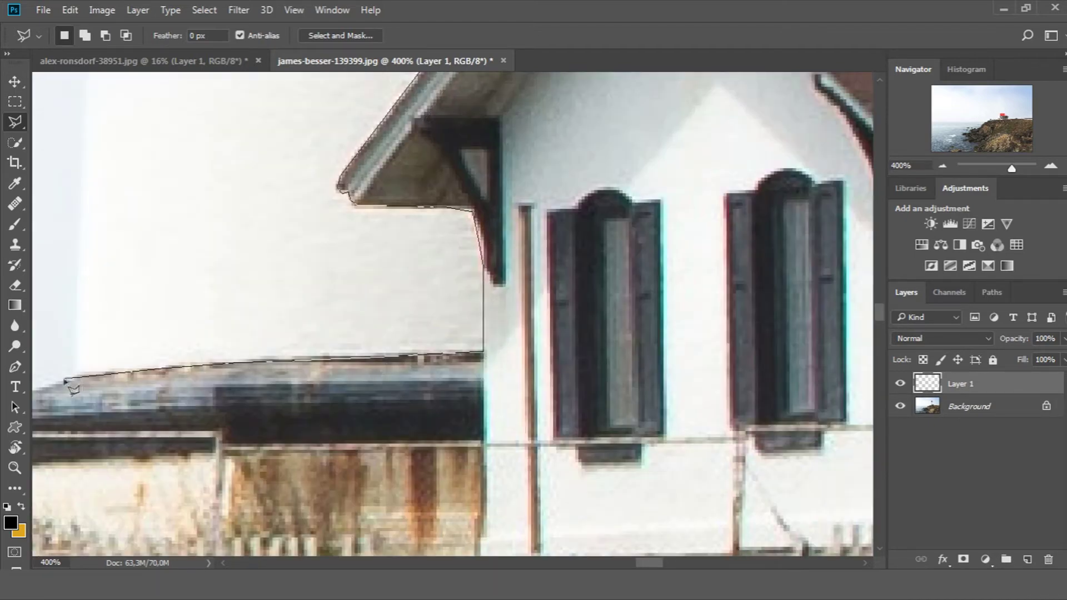
- Outline up, across and down the tower remnant and close the selection
scroll(67, 380, down, 3)
click(45, 373)
click(47, 246)
click(111, 117)
click(200, 89)
click(302, 101)
click(314, 195)
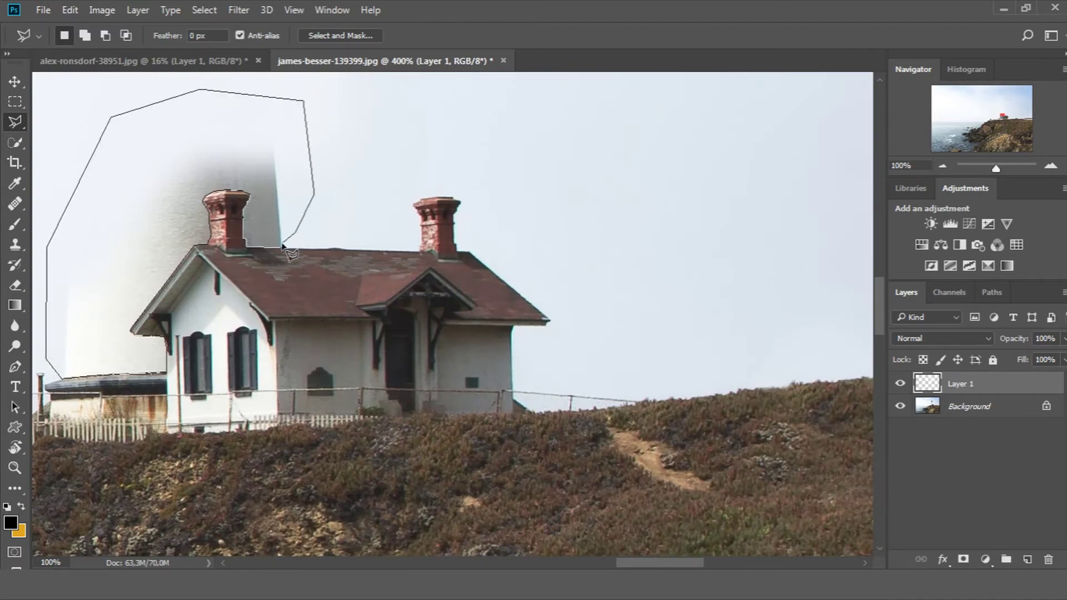
click(282, 249)
scroll(286, 195, down, 1)
scroll(285, 195, down, 1)
- Clone sky over the fog near the left chimney inside the selection
click(15, 245)
alt+click(255, 233)
drag(356, 312, 419, 270)
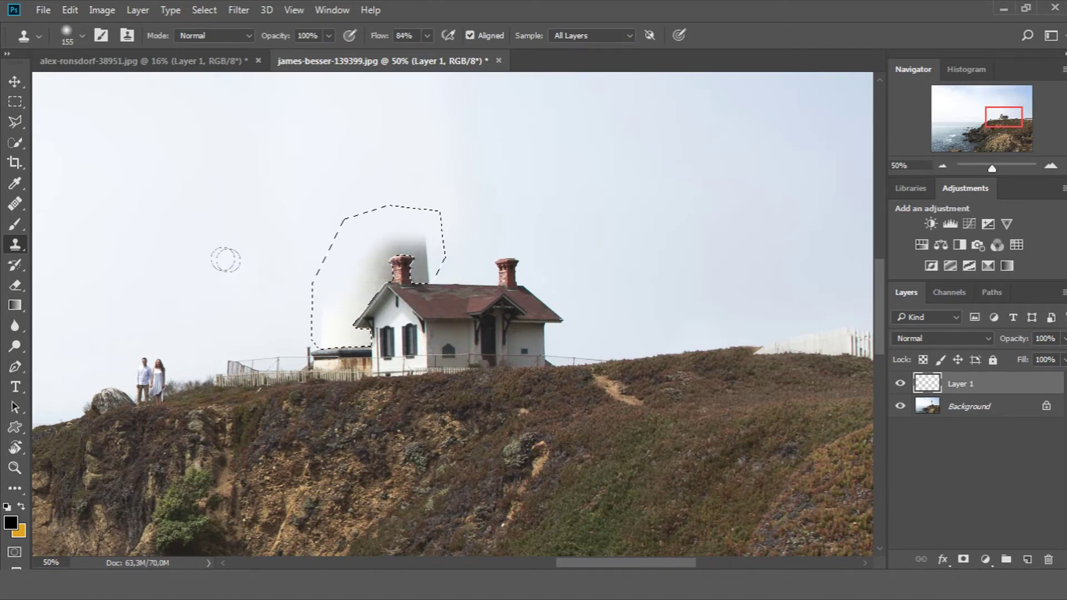
- Clone clean sky over the remaining tower haze, deselect, and zoom in on the chimneys
alt+click(221, 247)
mouse_move(411, 234)
mouse_down()
mouse_move(307, 301)
mouse_move(316, 312)
mouse_up()
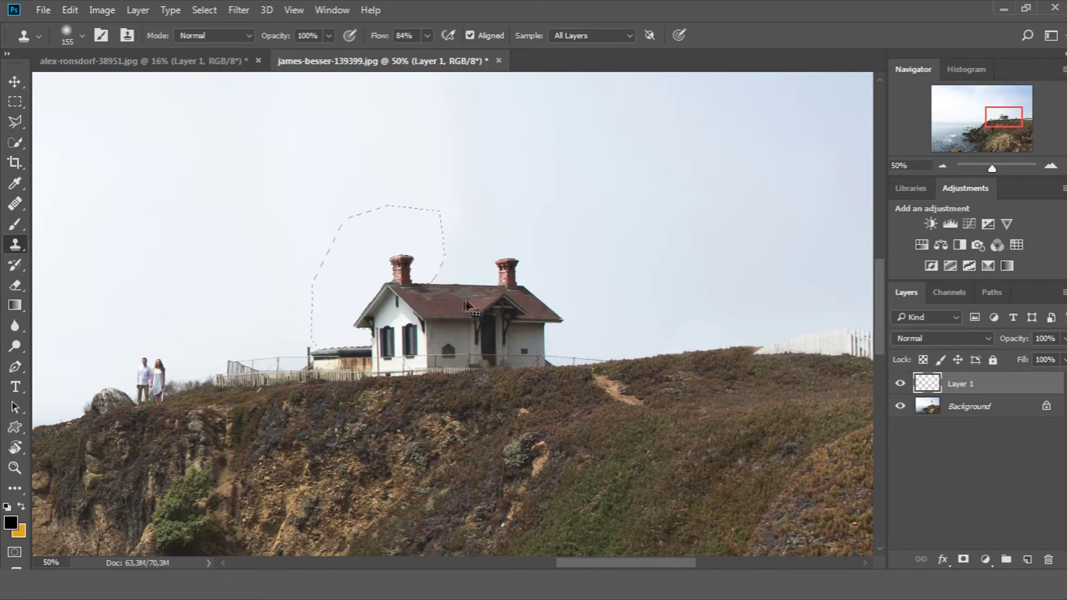
key(ctrl+d)
key(z)
click(351, 338)
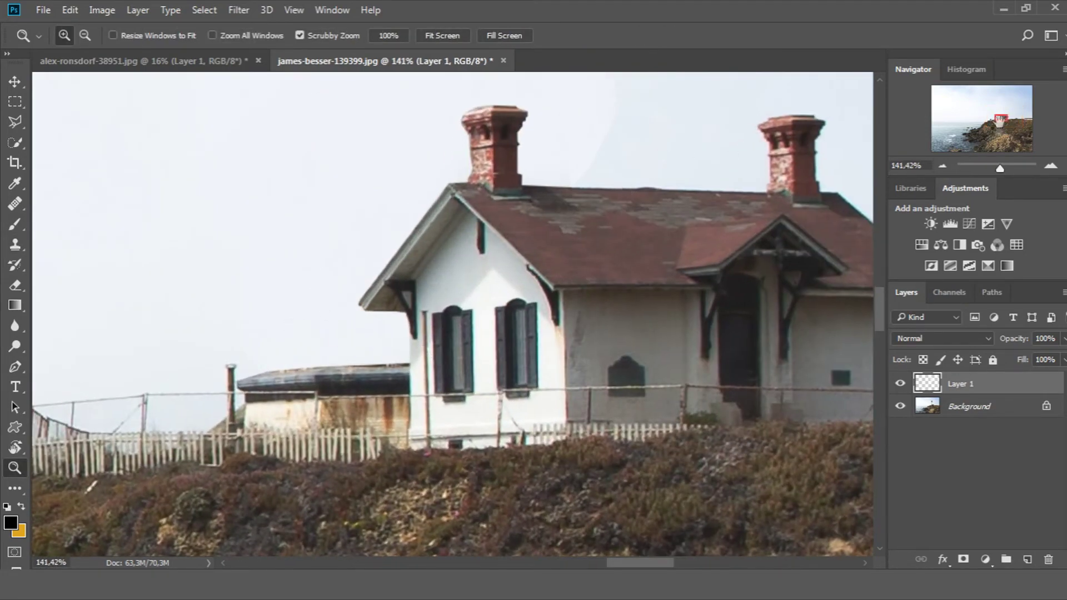
drag(999, 125, 1003, 112)
drag(489, 453, 556, 462)
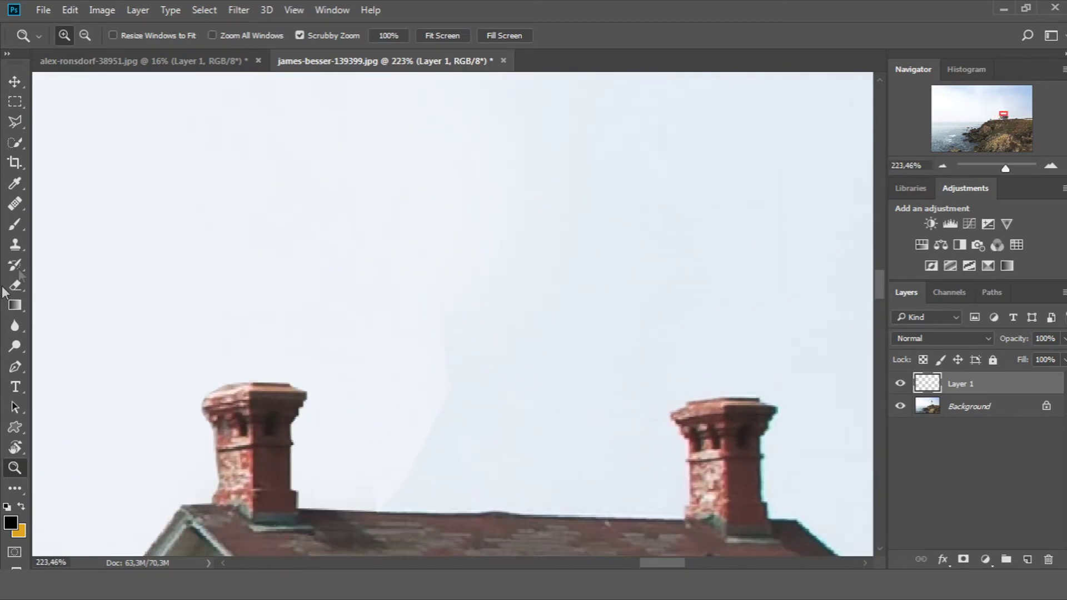
- Clone away the faint sky seam with a 62 px brush, then shrink it to 20 px
key(s)
right_click(505, 313)
drag(645, 352, 615, 355)
key(Return)
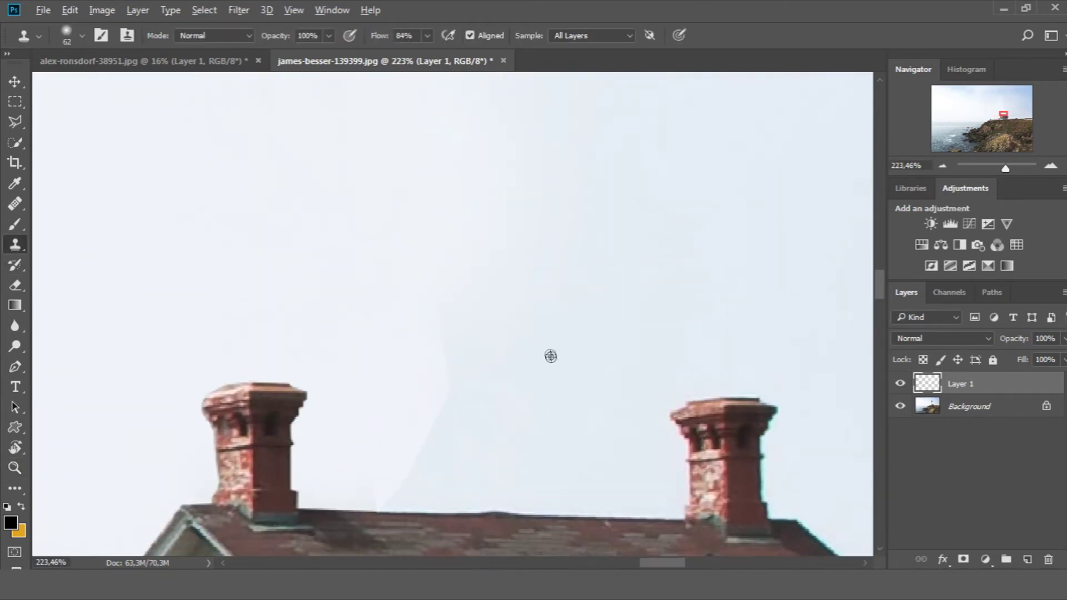
drag(442, 321, 392, 422)
right_click(512, 311)
drag(613, 349, 603, 350)
key(Return)
- Clean up the sky along the roof line and beside the gable with 20 and 10 px brushes
alt+click(488, 486)
drag(402, 479, 388, 491)
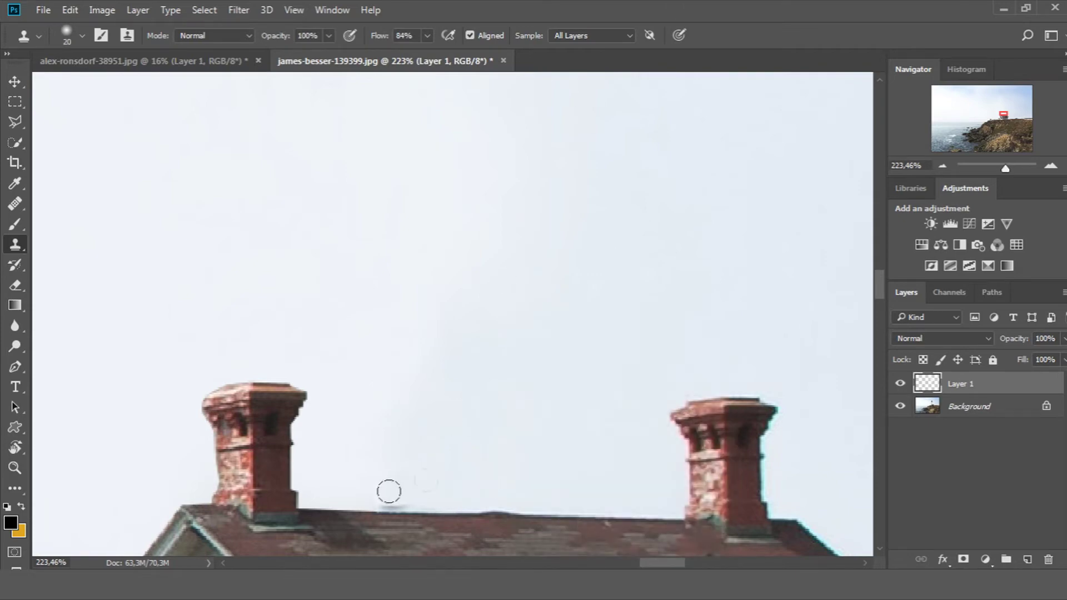
key(bracketleft)
alt+click(436, 495)
drag(396, 502, 383, 498)
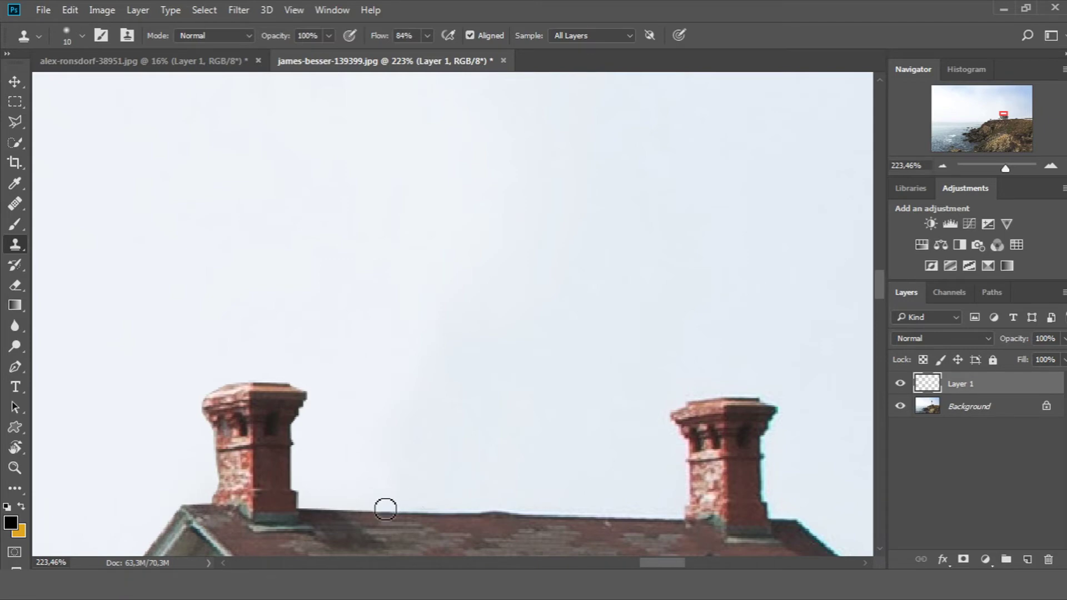
drag(1003, 115, 1000, 120)
key(bracketright)
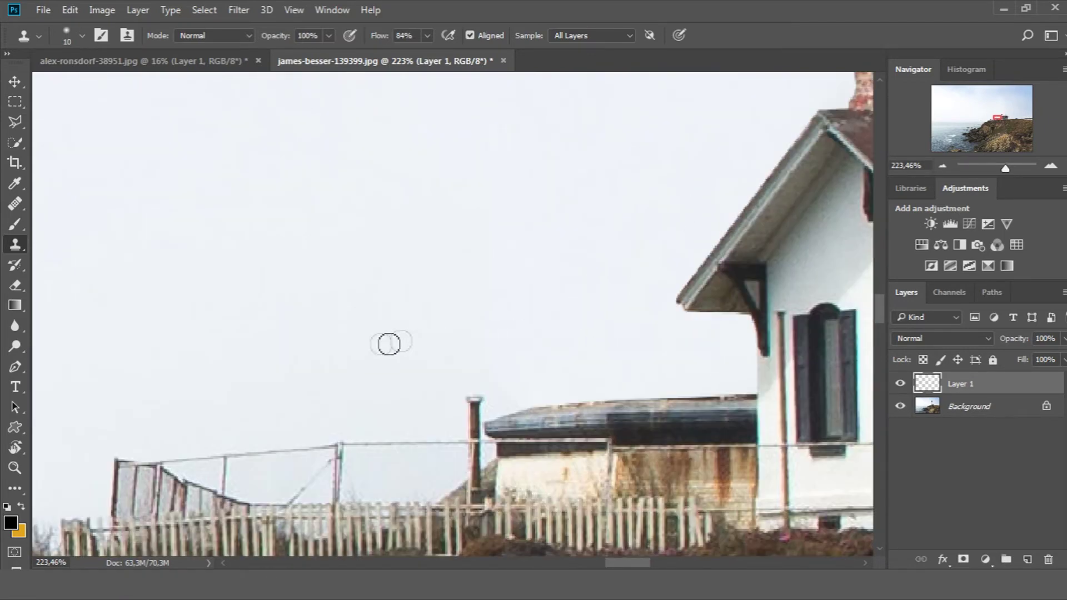
drag(467, 320, 486, 368)
- Zoom out to the whole photo, then zoom in on the clifftop house
key(ctrl+minus)
key(ctrl+minus)
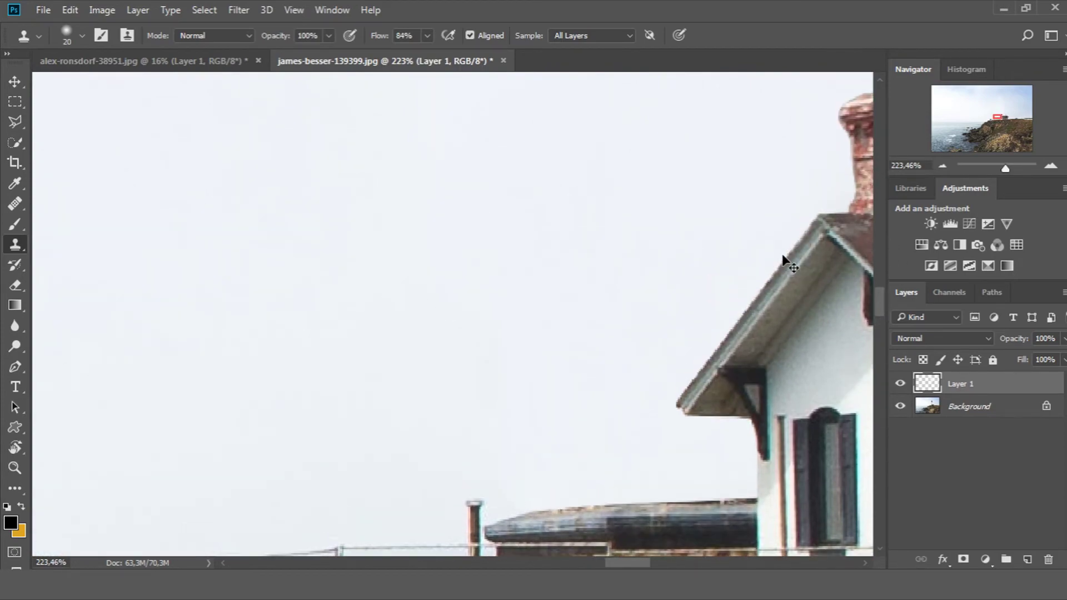
key(ctrl+minus)
key(ctrl+minus)
key(ctrl+minus)
key(ctrl+minus)
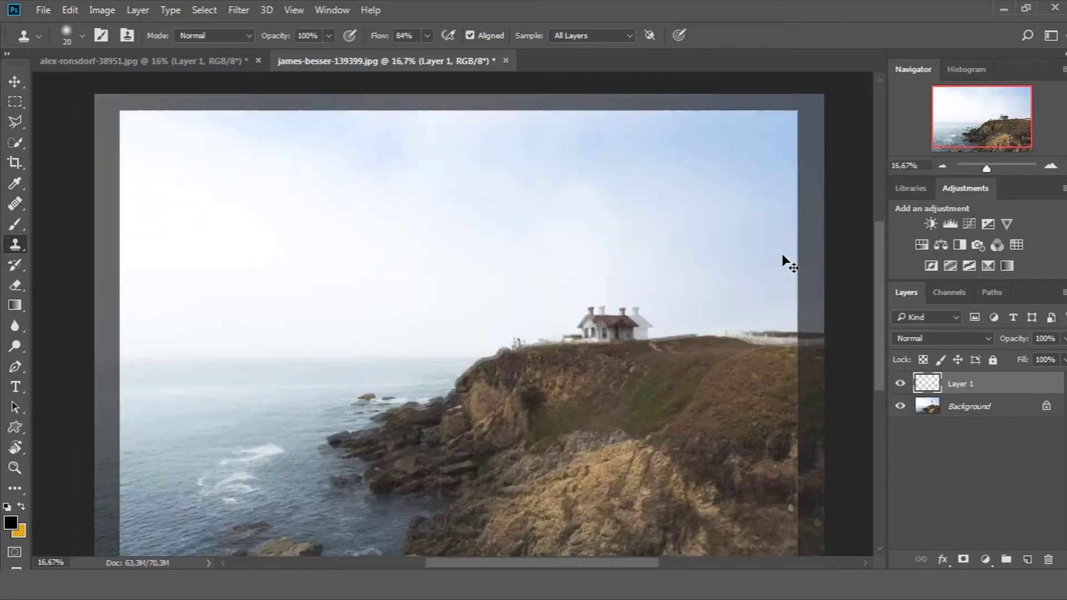
key(ctrl+minus)
key(z)
click(673, 269)
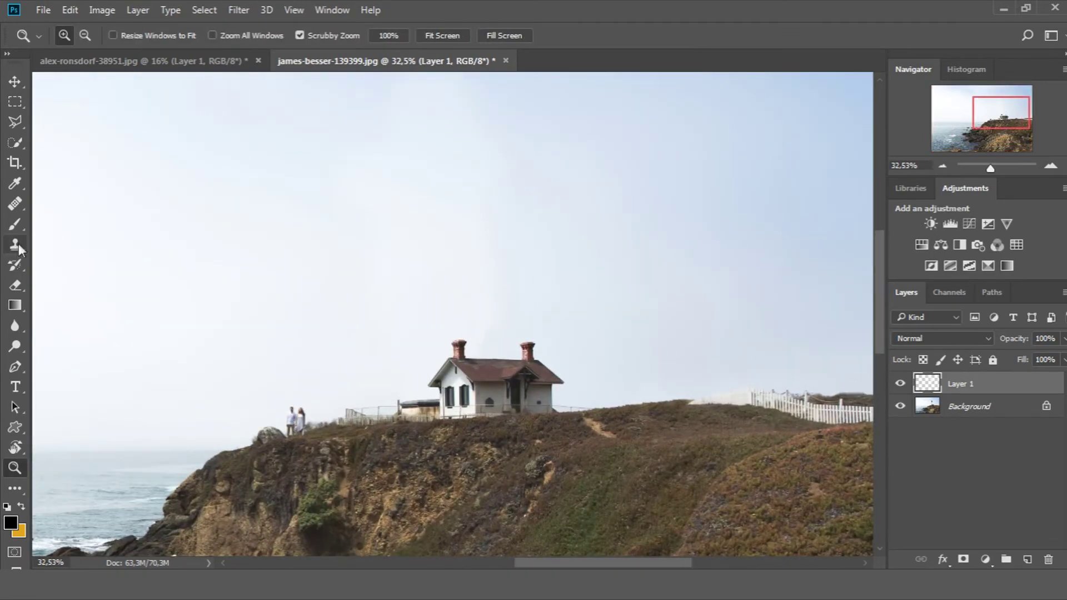
- Set the Clone Stamp to 41% flow, 0% hardness and 130 px size, then zoom out
key(s)
click(427, 36)
drag(403, 52, 395, 52)
right_click(482, 156)
drag(570, 197, 645, 194)
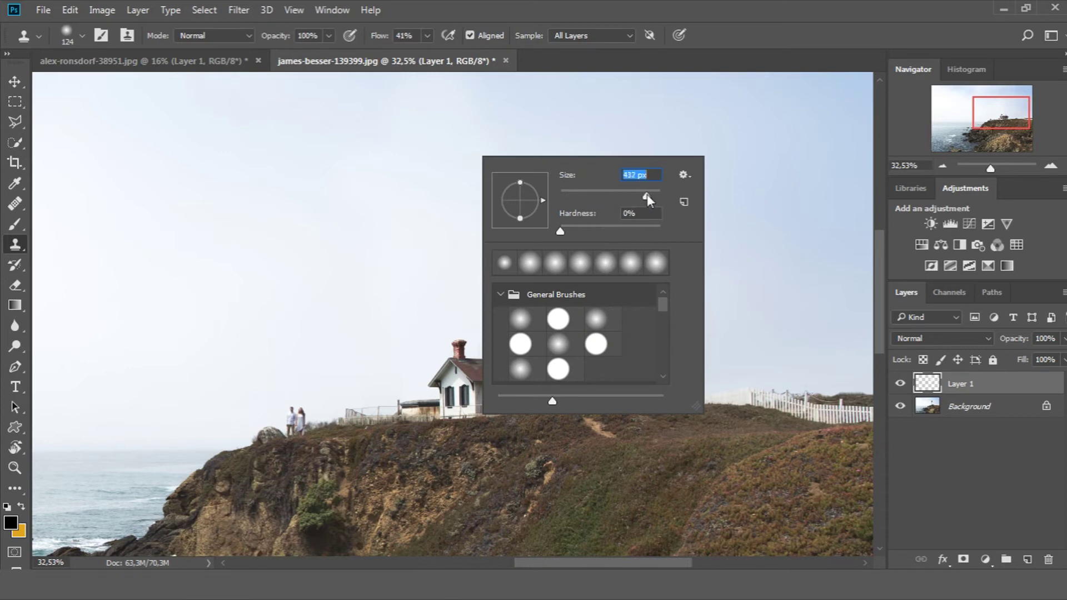
key(Return)
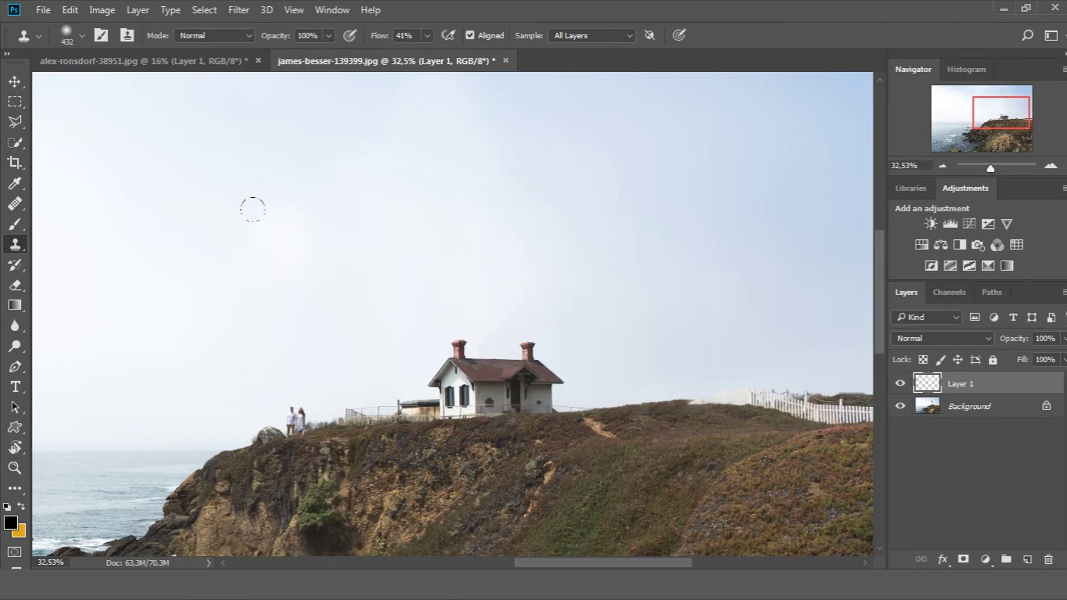
right_click(589, 257)
drag(736, 315, 722, 315)
key(Return)
key(ctrl+minus)
key(ctrl+minus)
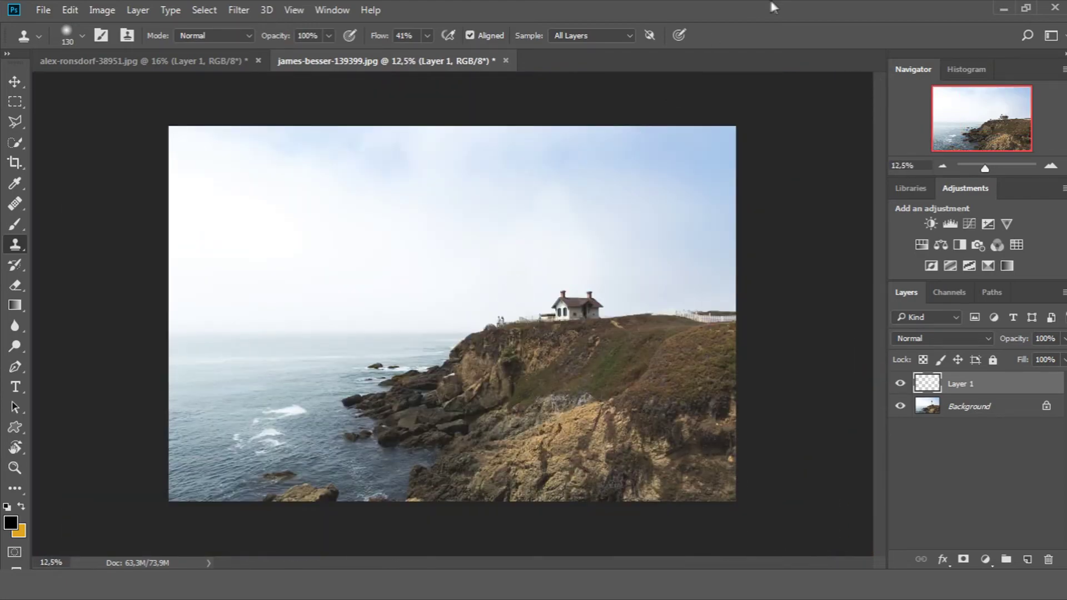
click(901, 384)
click(901, 384)
click(901, 384)
click(900, 384)
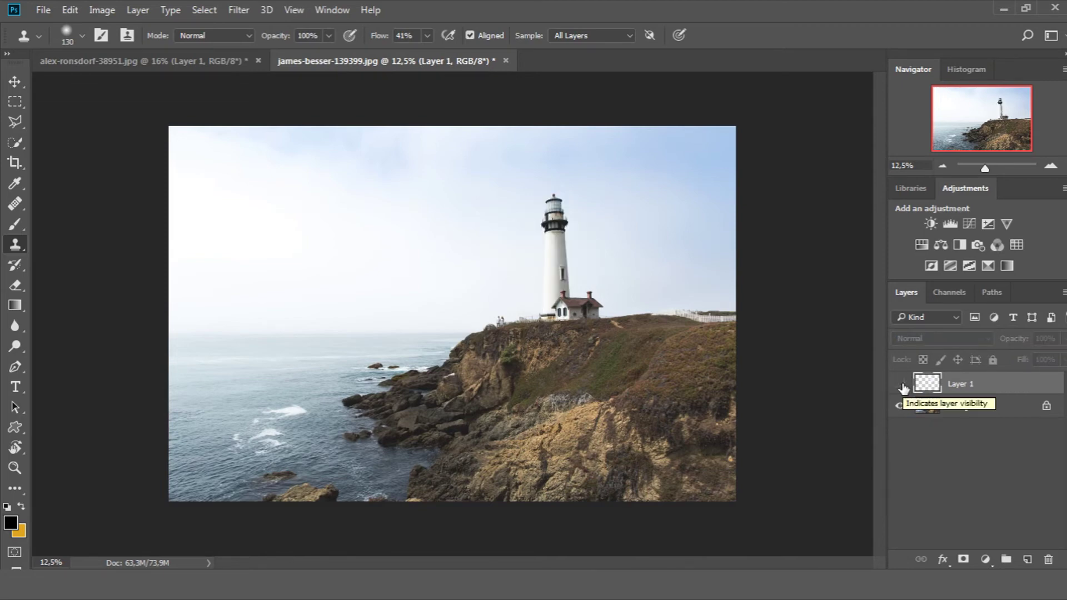
click(900, 384)
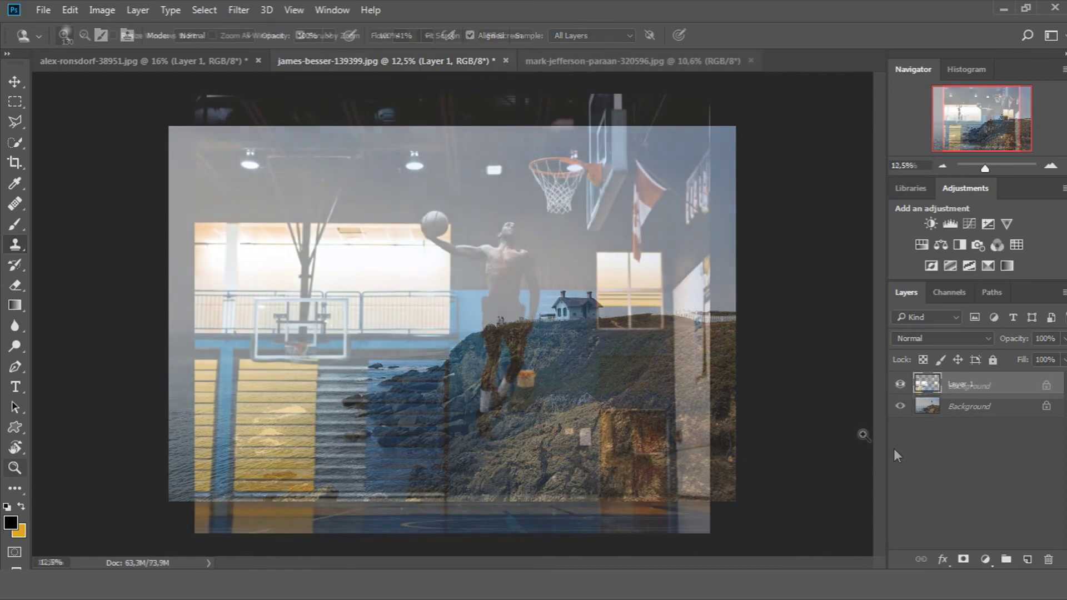
- On a new layer, clone window over the ball and arm inside the selection, then deselect
key(ctrl+shift+alt+n)
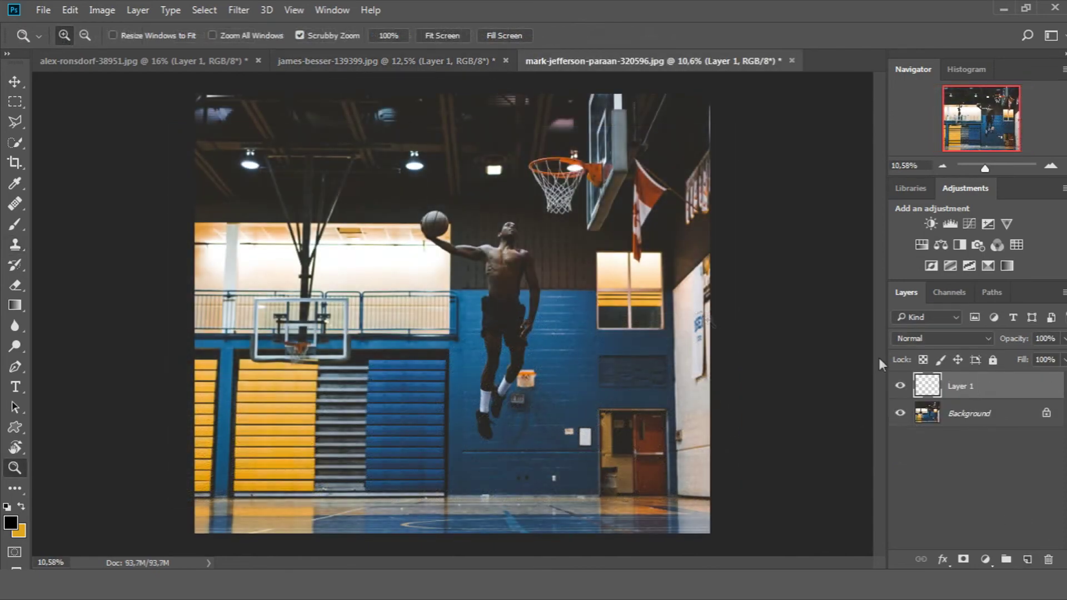
click(15, 245)
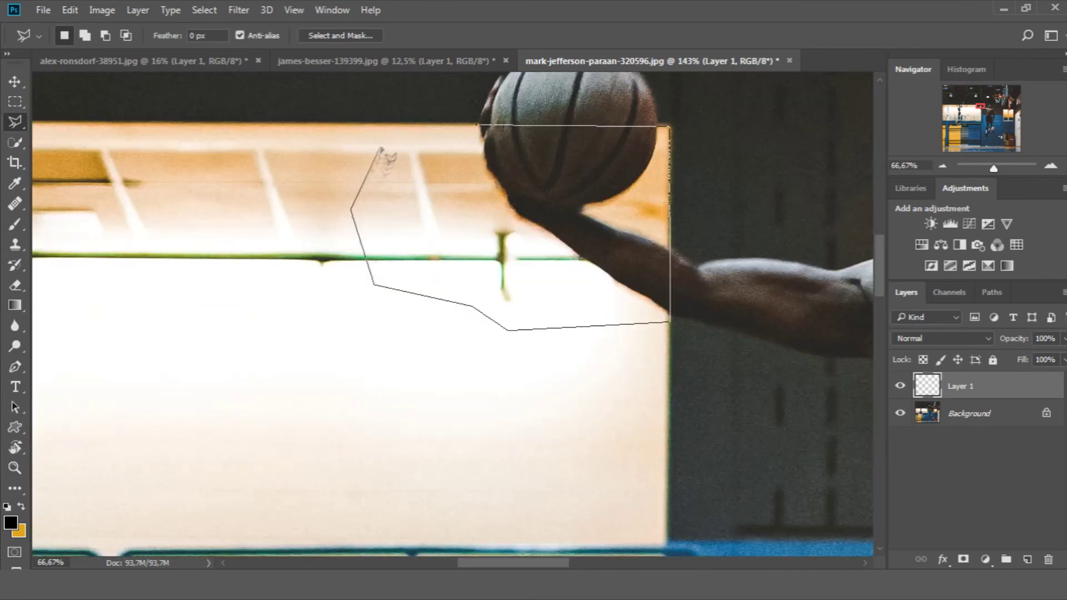
mouse_move(443, 165)
mouse_down()
mouse_move(638, 277)
mouse_move(619, 188)
mouse_up()
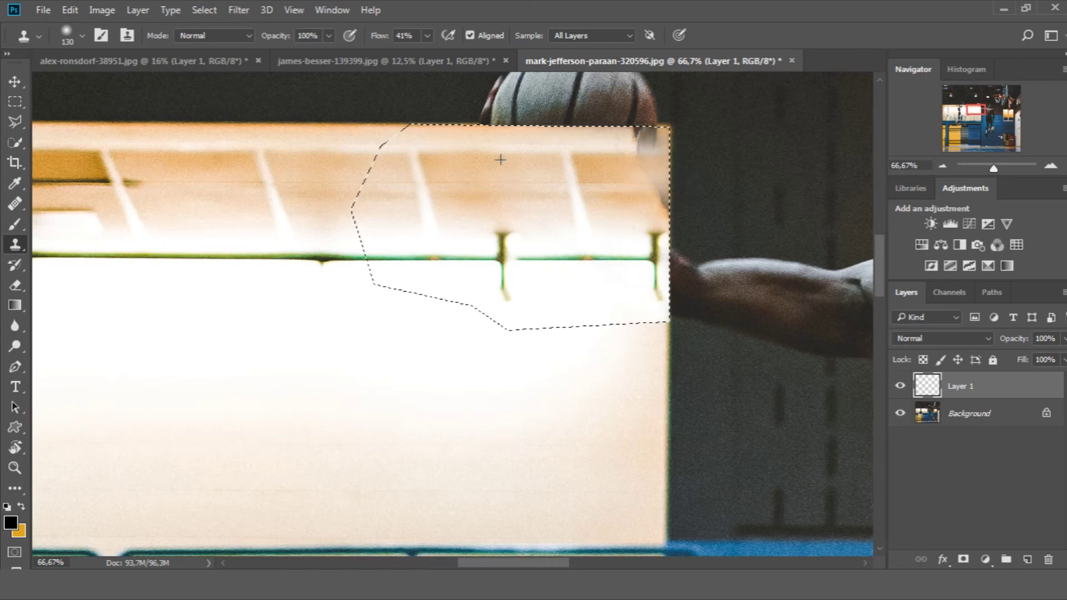
key(ctrl+d)
key(bracketleft)
key(bracketleft)
key(bracketleft)
scroll(529, 330, up, 5)
scroll(609, 348, down, 5)
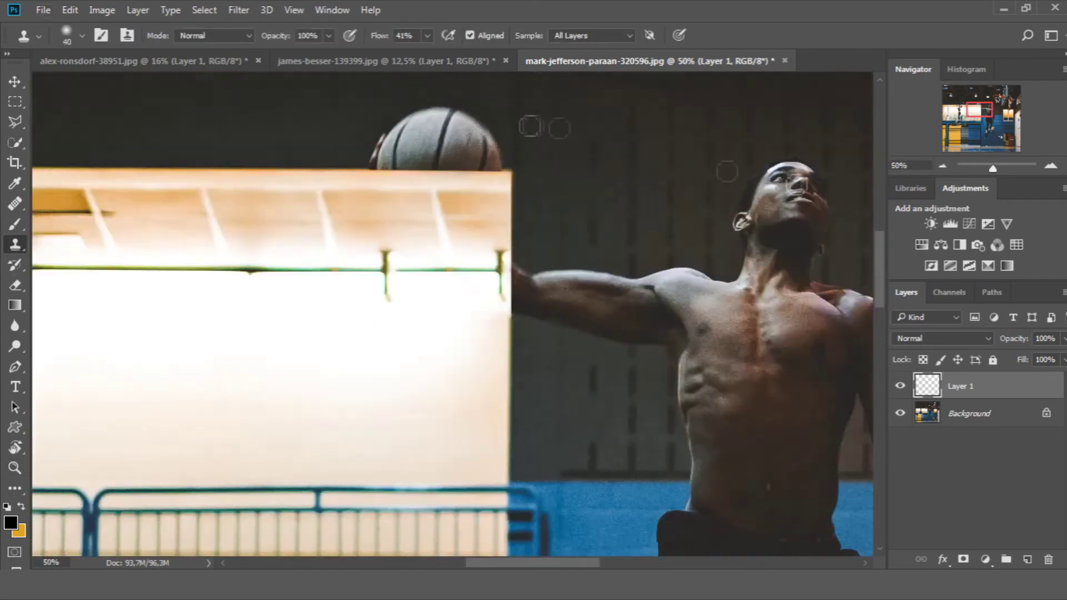
- Clone dark wall over the top of the ball and the arm tip at 100% flow
scroll(441, 144, up, 4)
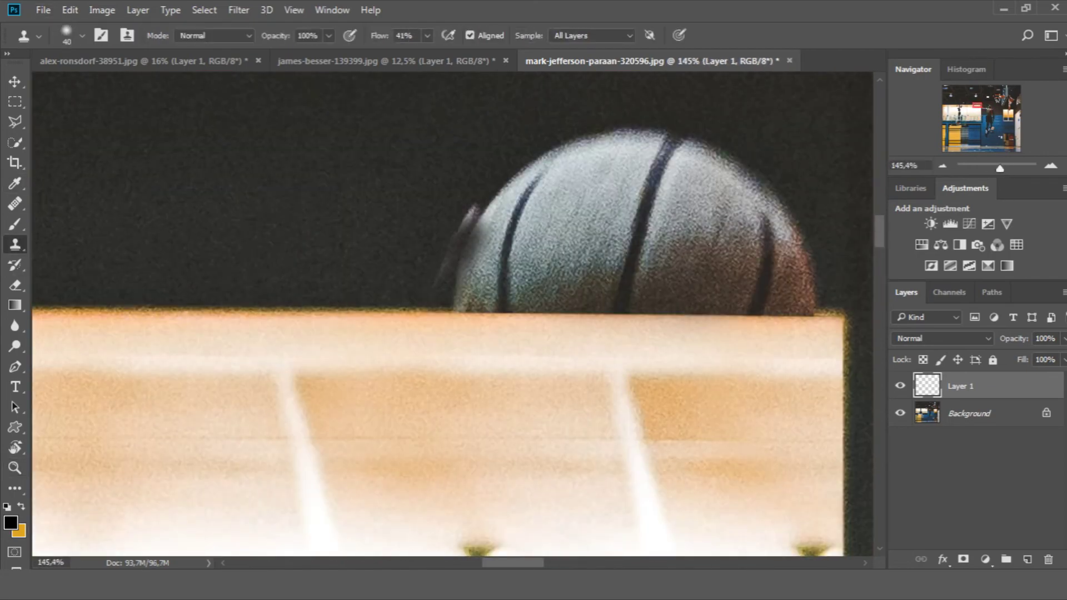
drag(456, 300, 500, 261)
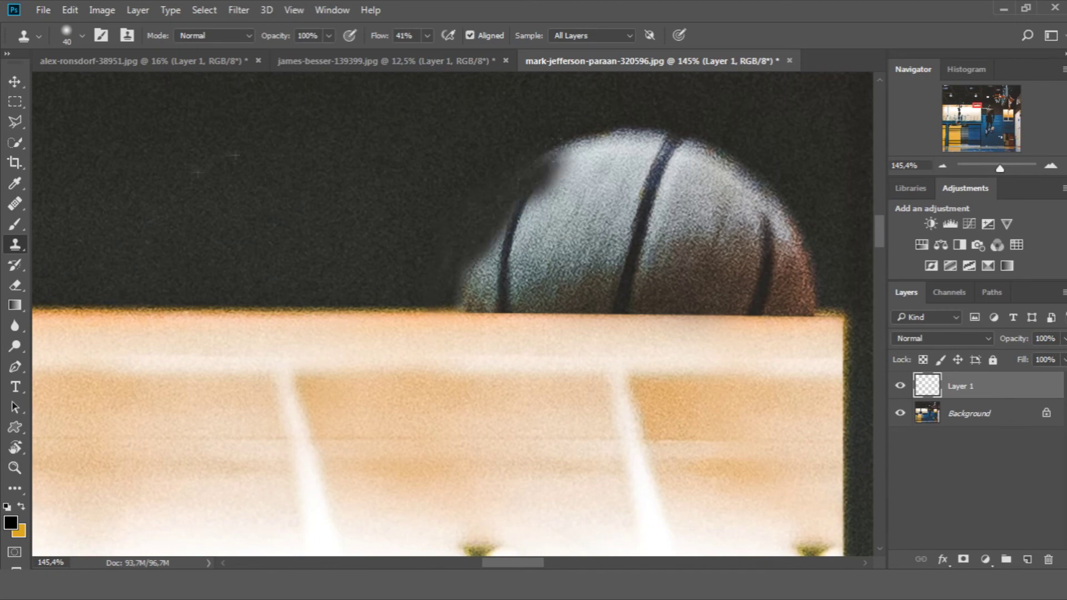
key(shift+0)
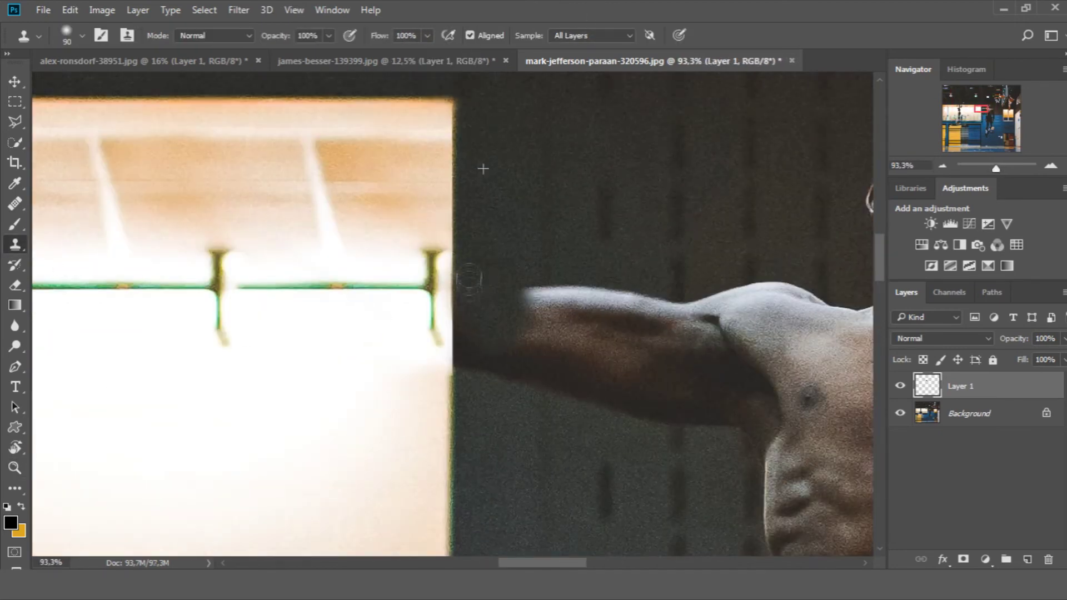
drag(468, 279, 495, 488)
scroll(439, 432, down, 3)
- Resize the brush and clone wall over the player's head, arm, chest and torso
right_click(493, 312)
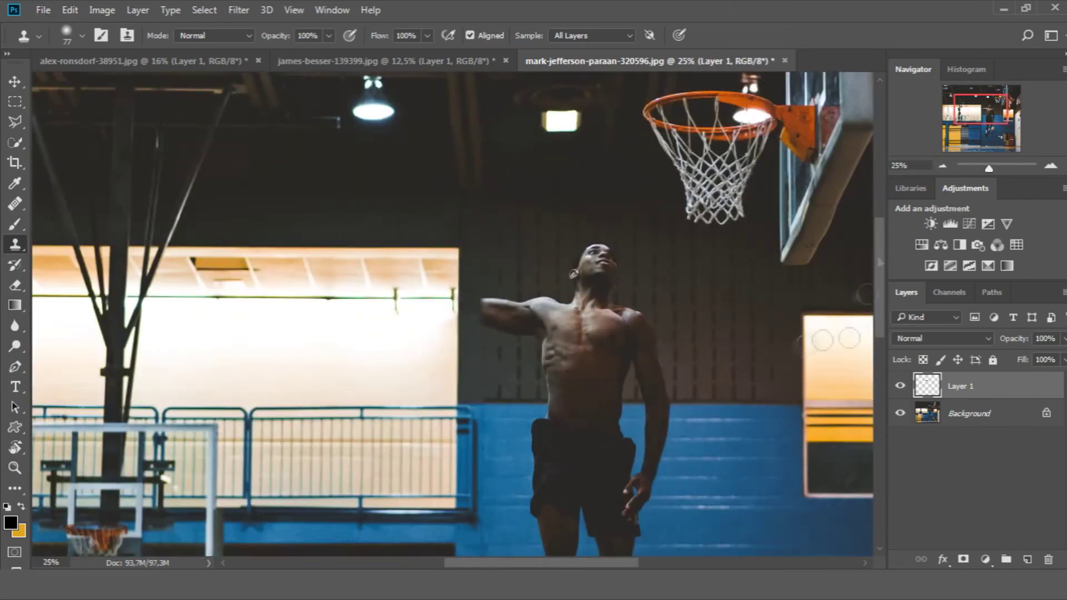
right_click(766, 315)
drag(611, 303, 640, 271)
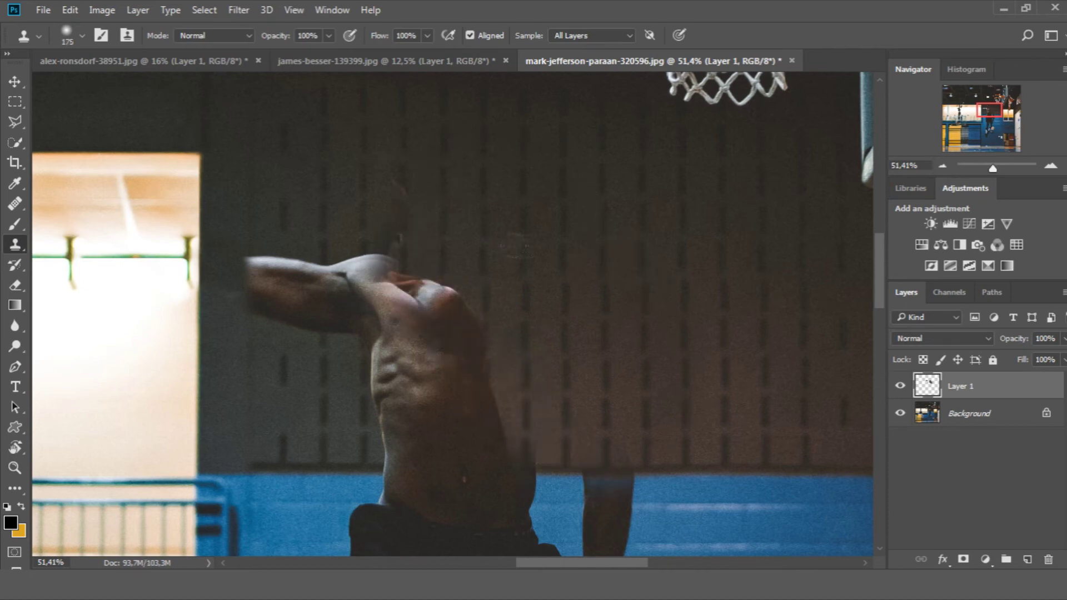
drag(506, 252, 468, 281)
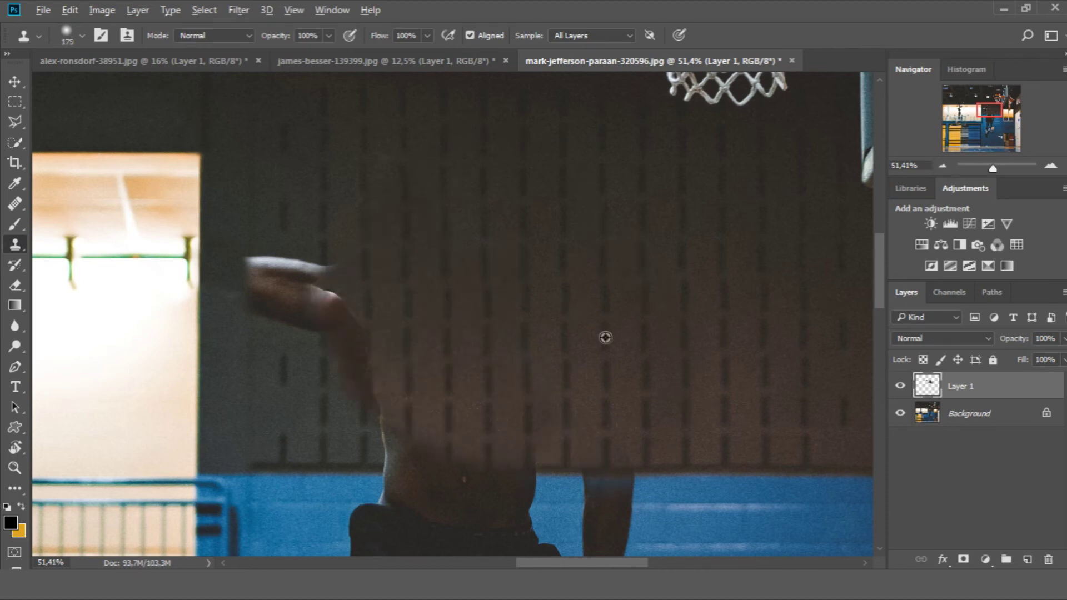
scroll(519, 361, down, 5)
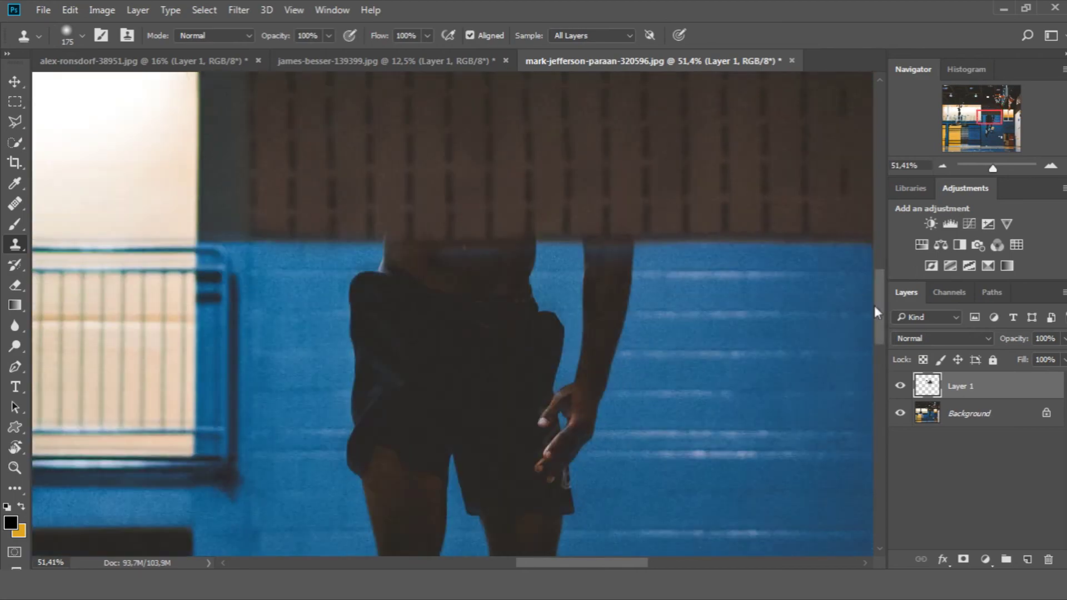
drag(608, 206, 559, 447)
drag(534, 345, 501, 489)
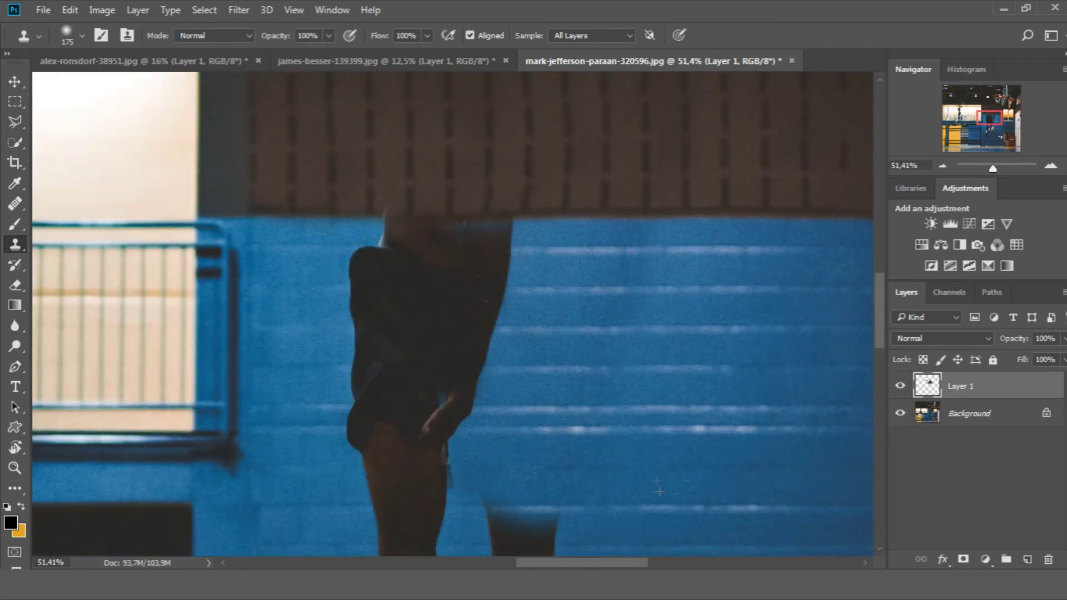
- Clone blue wall over the player's shorts, right leg and upper left leg
scroll(500, 334, down, 2)
drag(489, 133, 411, 250)
drag(478, 234, 389, 412)
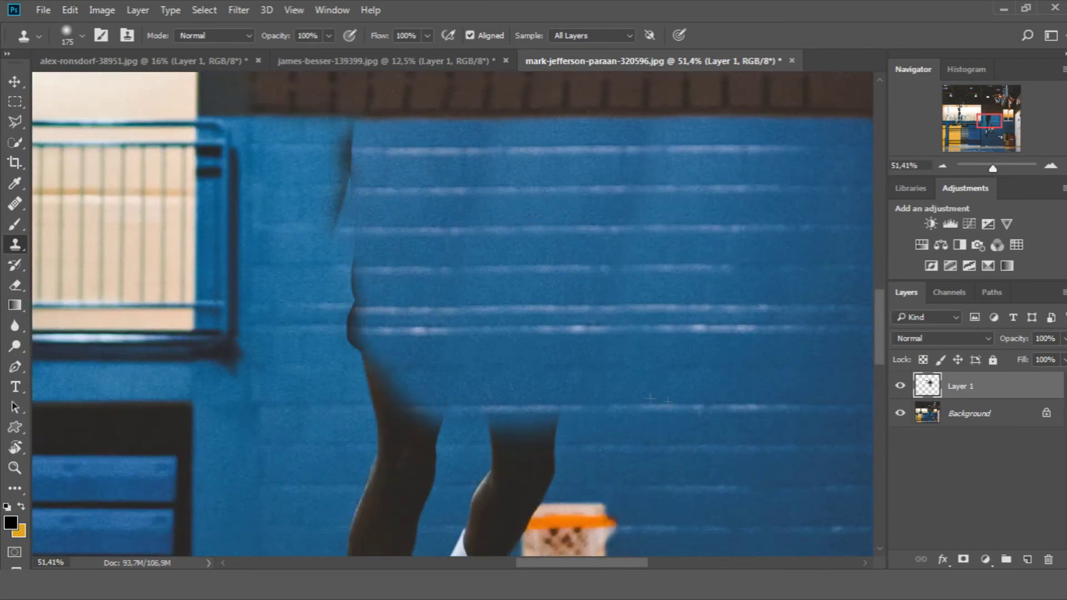
drag(550, 412, 489, 500)
drag(434, 478, 361, 317)
key(bracketright)
scroll(617, 166, down, 1)
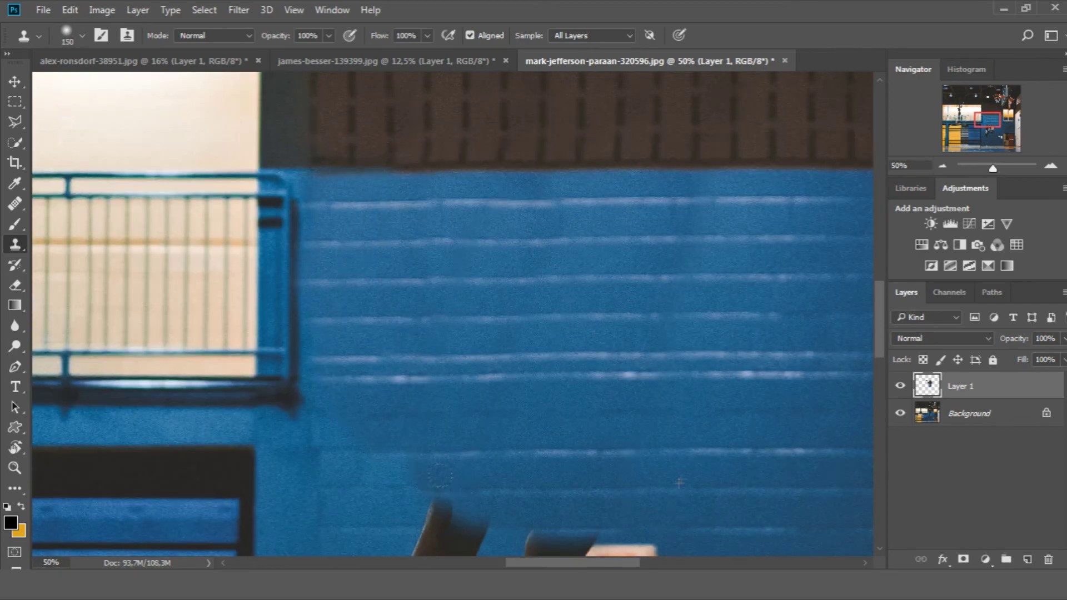
- Zoom in on the raised leg and outline the small orange box with the Polygonal Lasso
key(z)
drag(528, 472, 612, 472)
key(l)
key(Return)
click(204, 10)
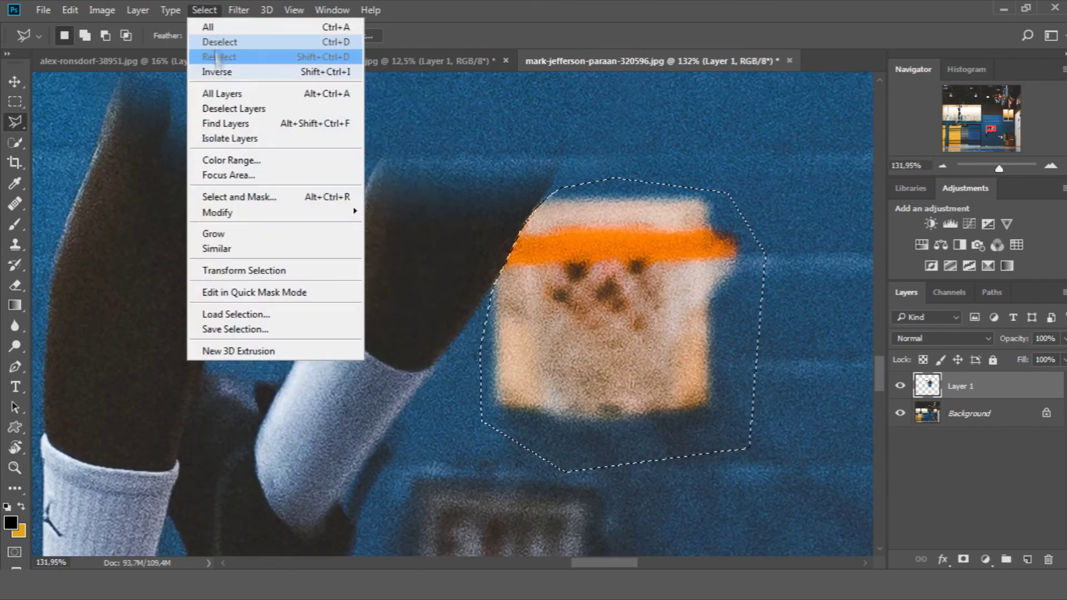
- Zoom out to 50% and clone wall over the raised leg, sock and remaining shoe
key(Escape)
key(ctrl+minus)
key(ctrl+minus)
key(ctrl+minus)
key(s)
drag(556, 283, 428, 250)
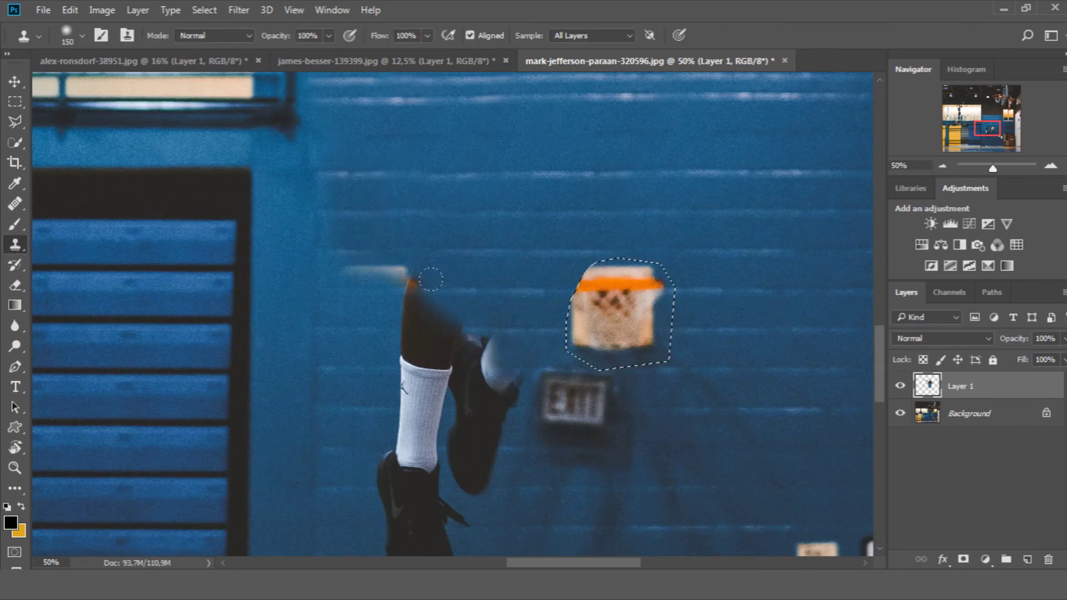
drag(431, 280, 439, 361)
scroll(394, 341, down, 3)
drag(428, 261, 375, 238)
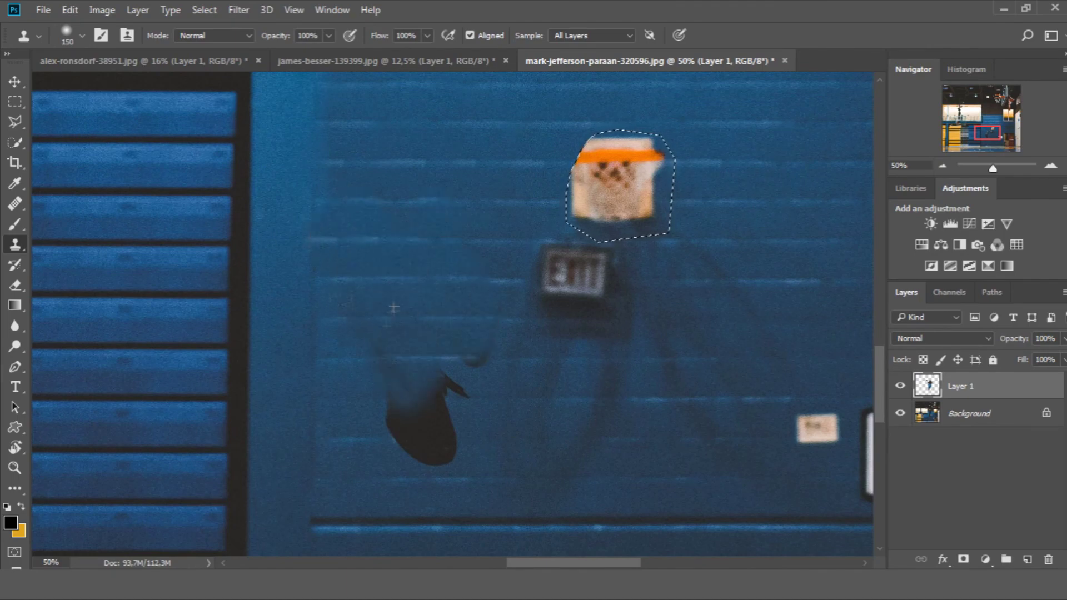
drag(419, 356, 350, 346)
drag(459, 286, 565, 169)
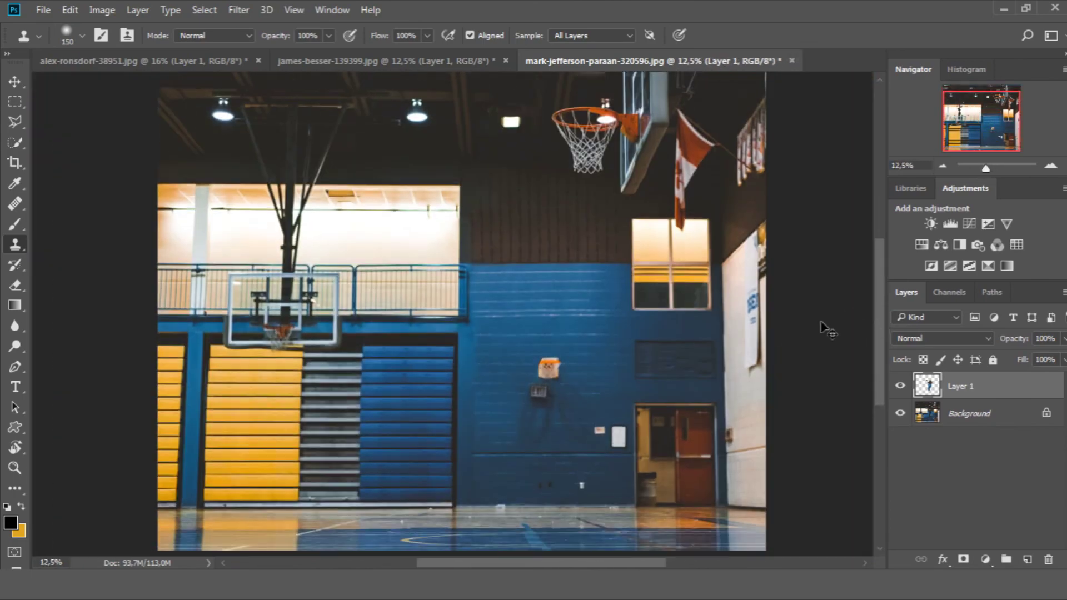
- Inspect the upper wall and doorway edge, then hide Layer 1 to reveal the original leaping player
drag(683, 151, 346, 267)
drag(364, 207, 425, 389)
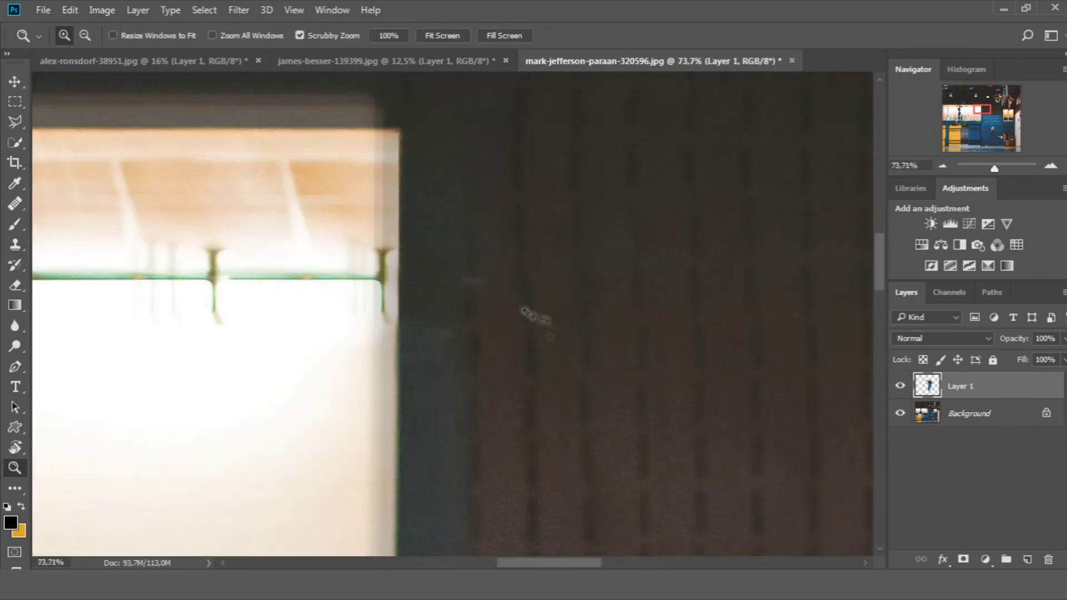
key(z)
key(ctrl+0)
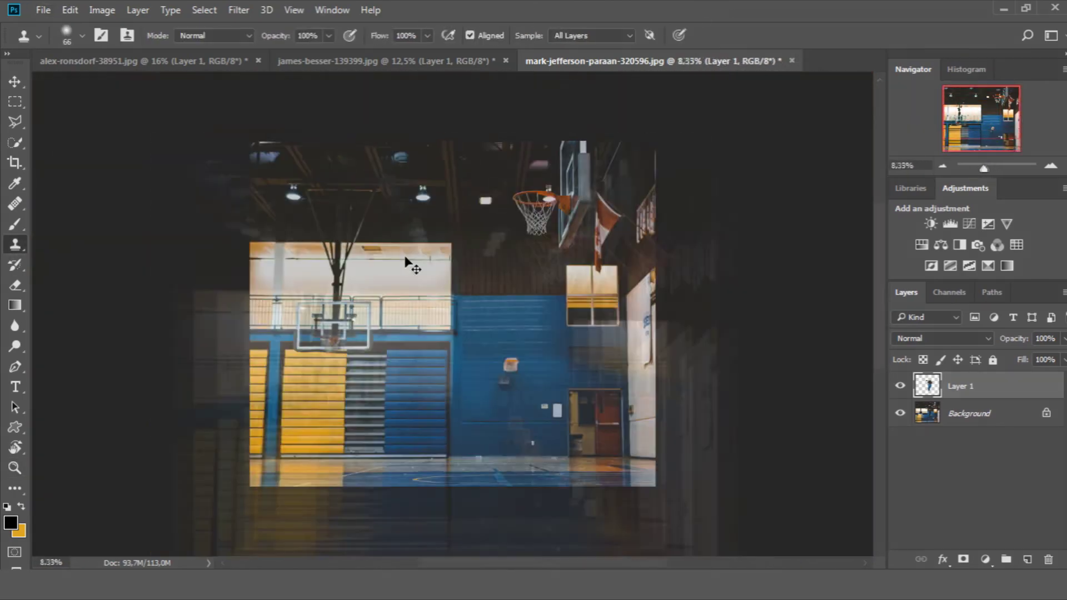
click(900, 386)
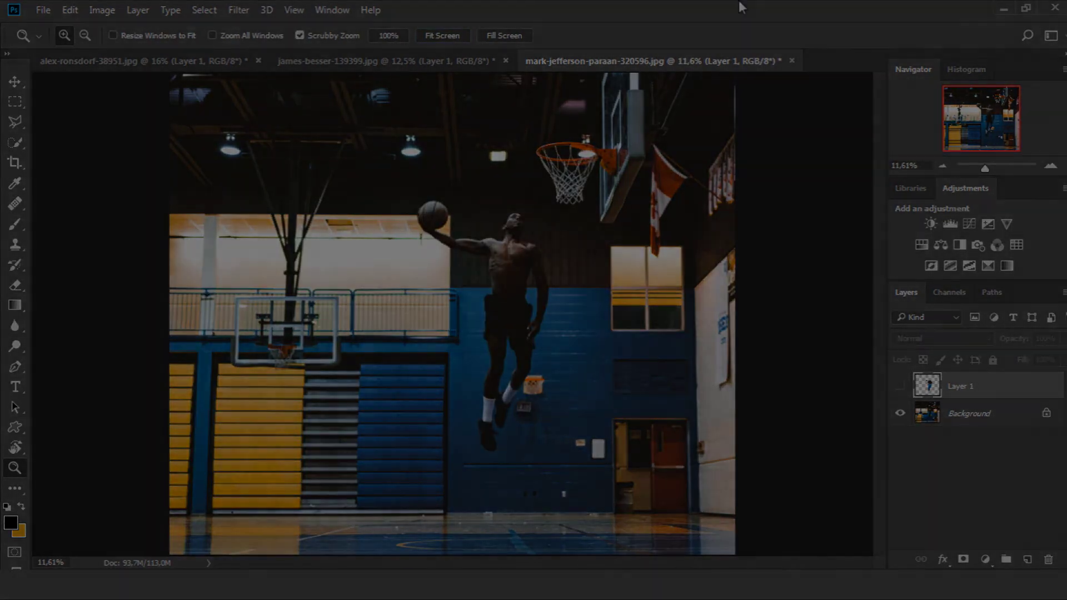